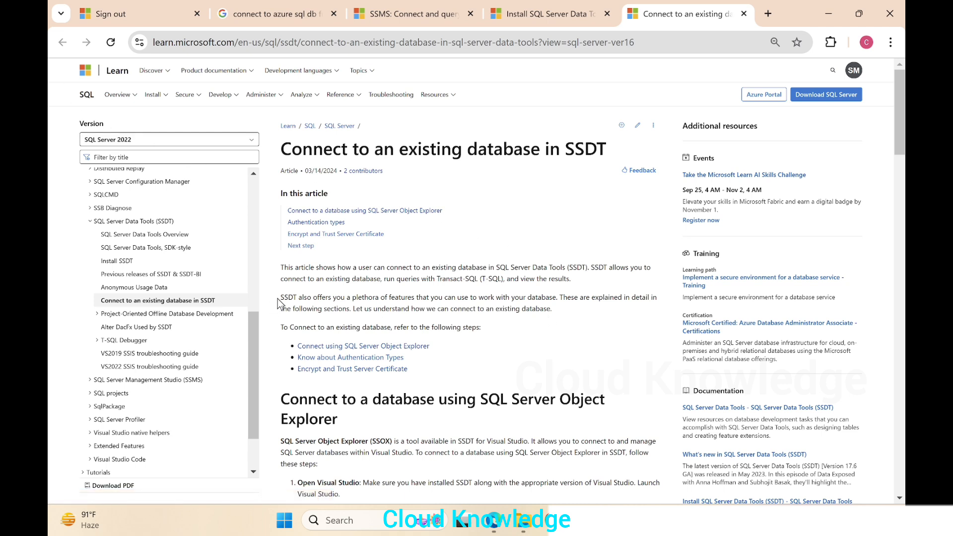
Step: Read the SSDT article's introduction and its first steps for connecting to a database using SQL Server Object Explorer
left_click_drag(278, 299, 558, 303)
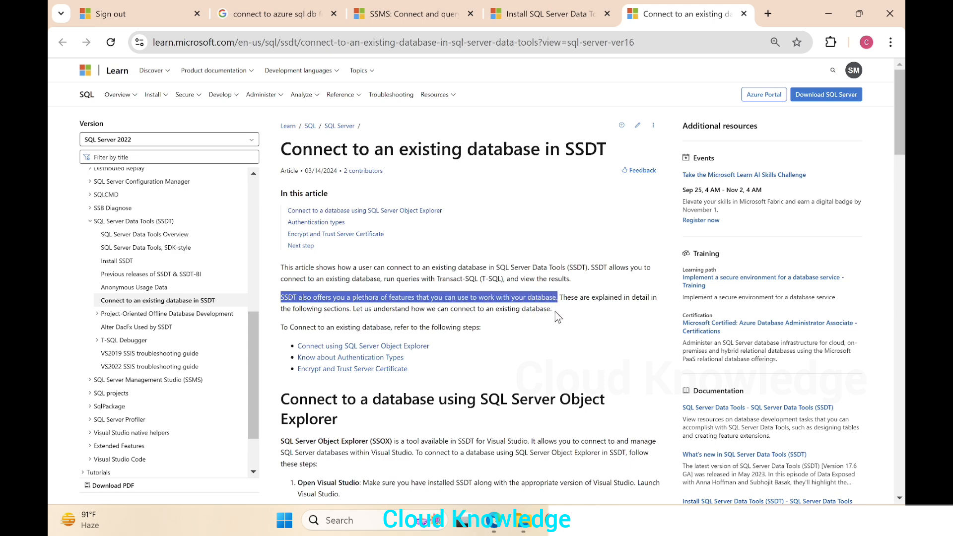
scroll(555, 311, "down", 1)
scroll(553, 326, "down", 3)
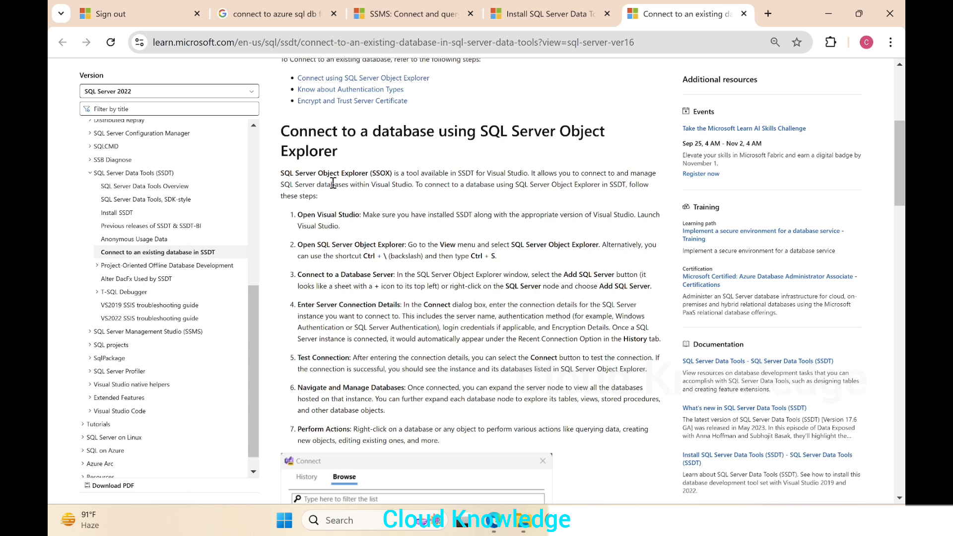
left_click_drag(276, 174, 369, 177)
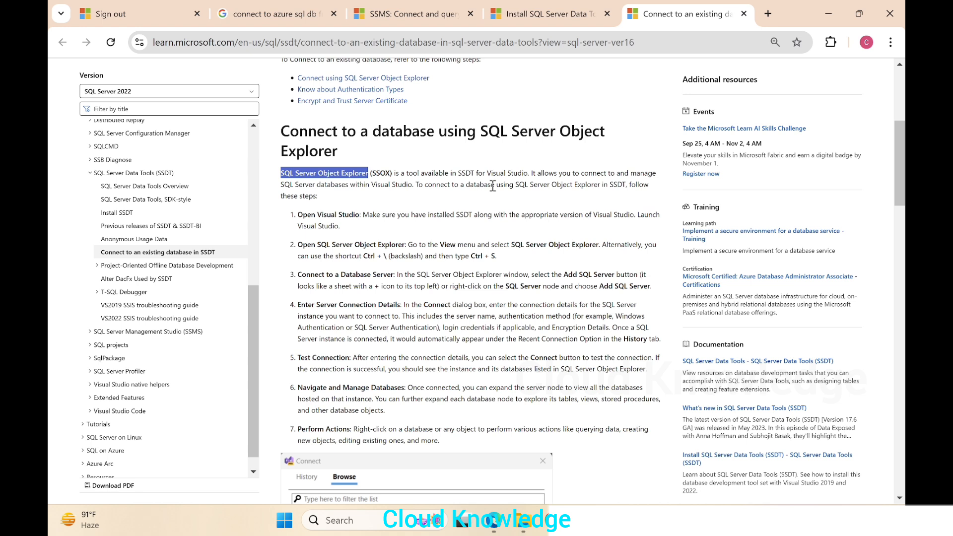
left_click_drag(478, 174, 458, 173)
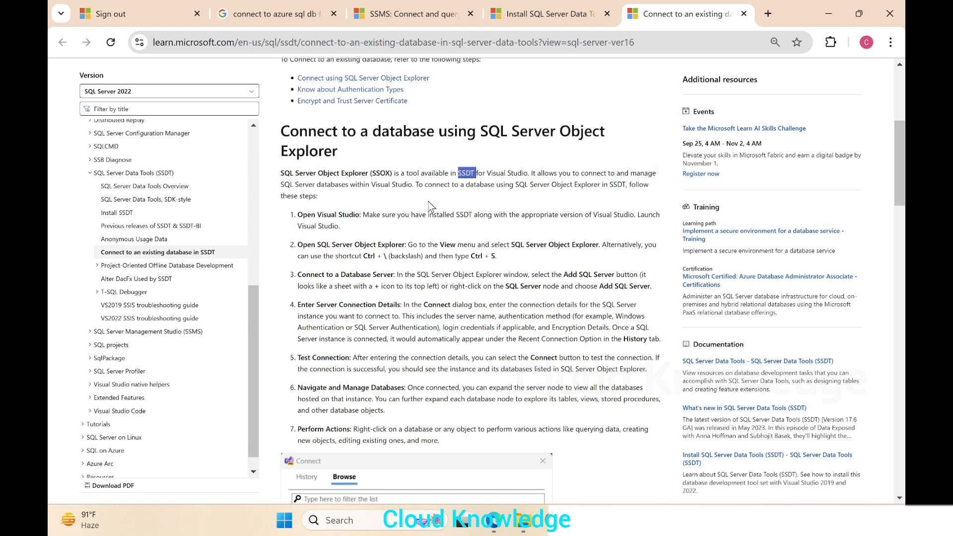
left_click_drag(351, 184, 418, 190)
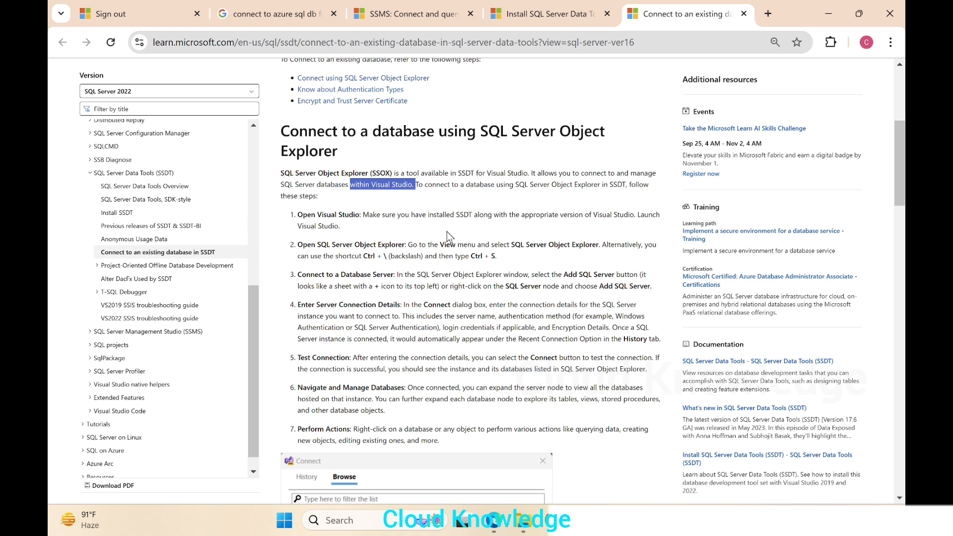
left_click(296, 216)
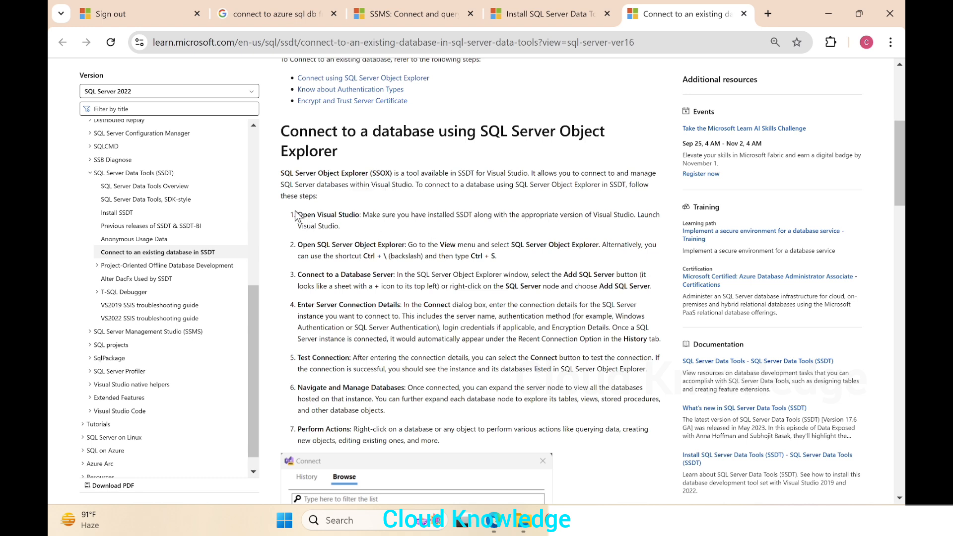
left_click_drag(296, 217, 361, 214)
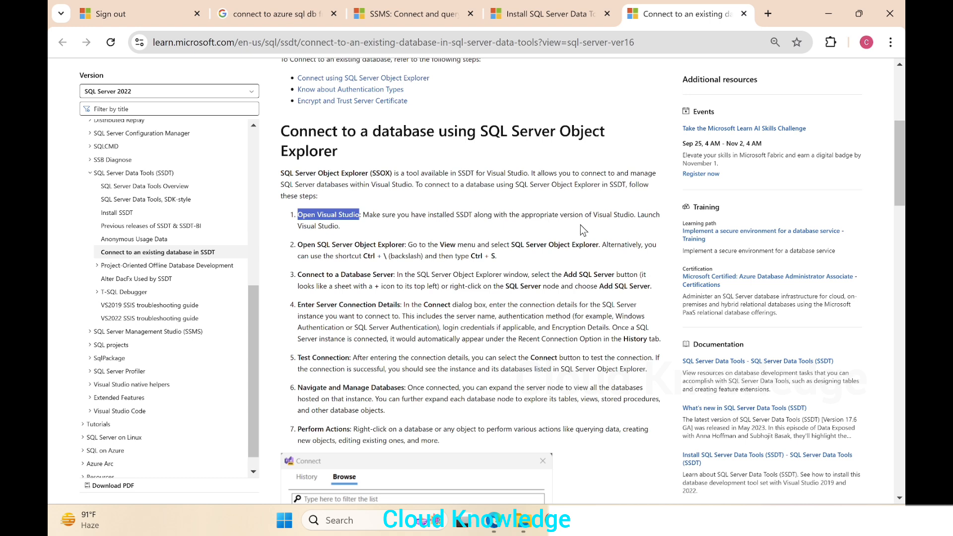
left_click_drag(637, 214, 594, 213)
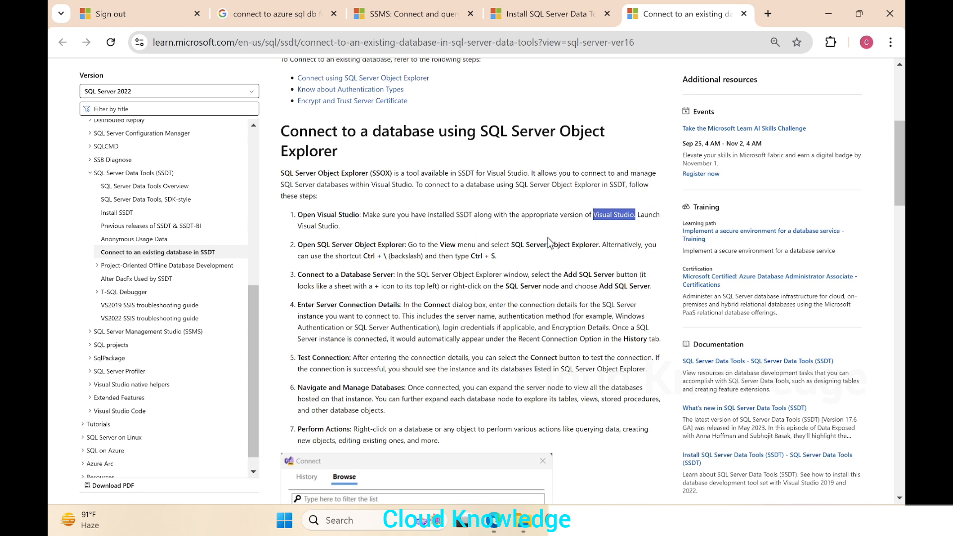
left_click_drag(455, 214, 472, 213)
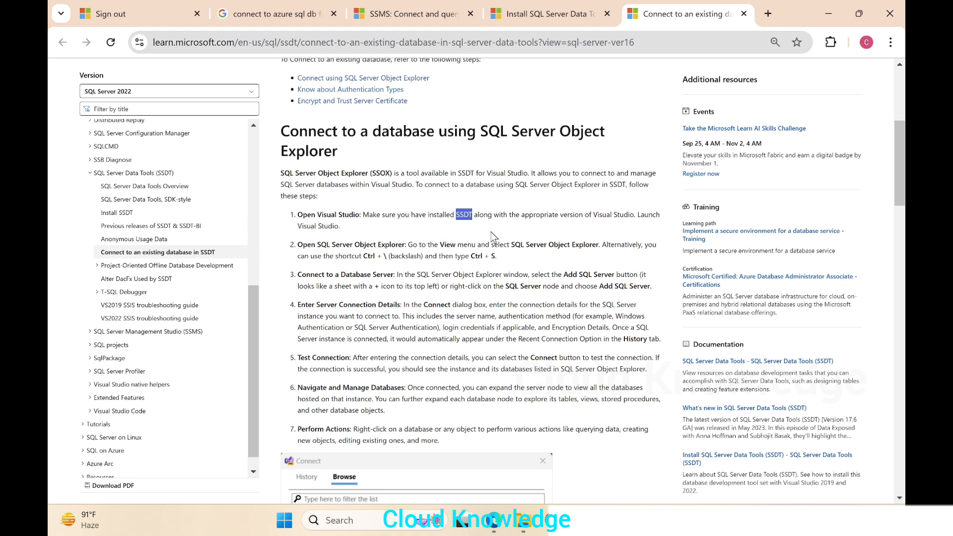
left_click_drag(316, 244, 408, 241)
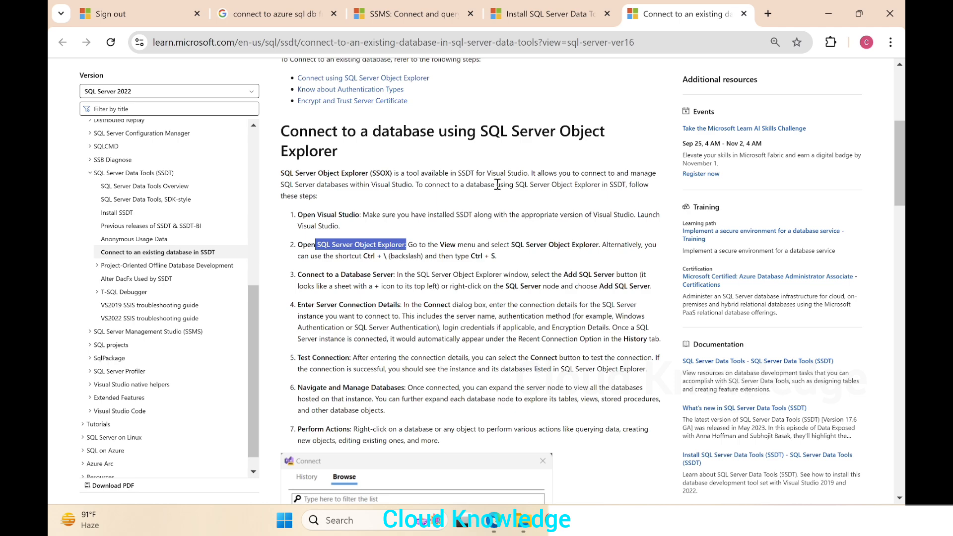
Step: Launch Visual Studio 2022 and continue without code
left_click(373, 522)
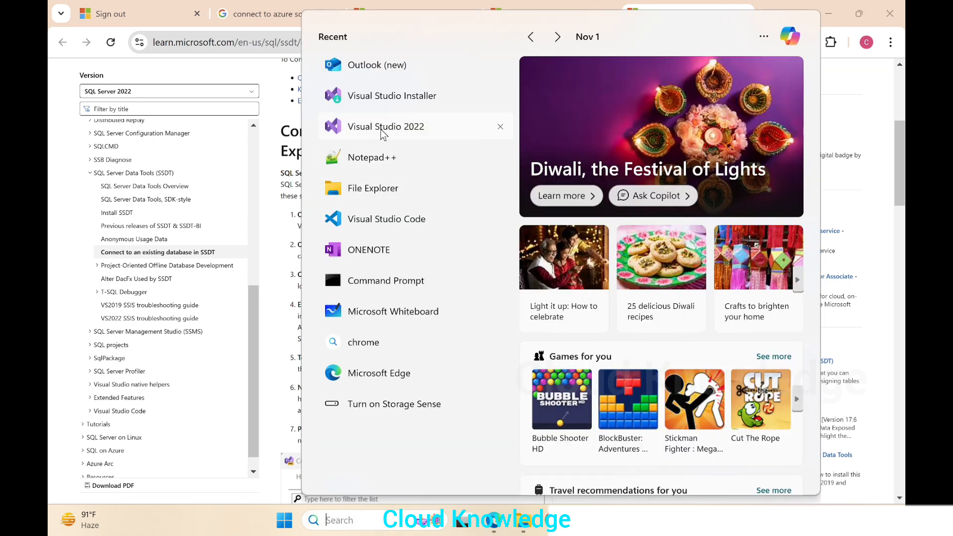
left_click(387, 162)
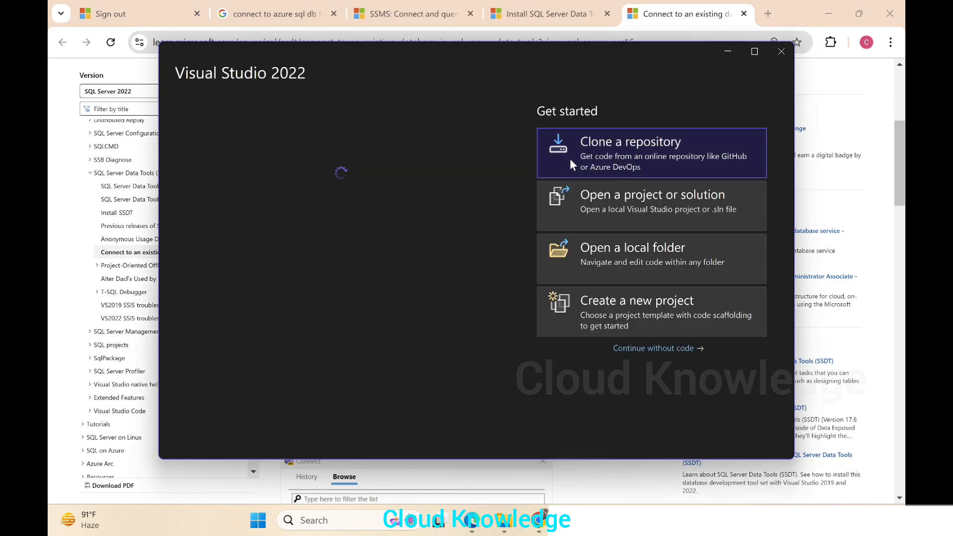
left_click(639, 349)
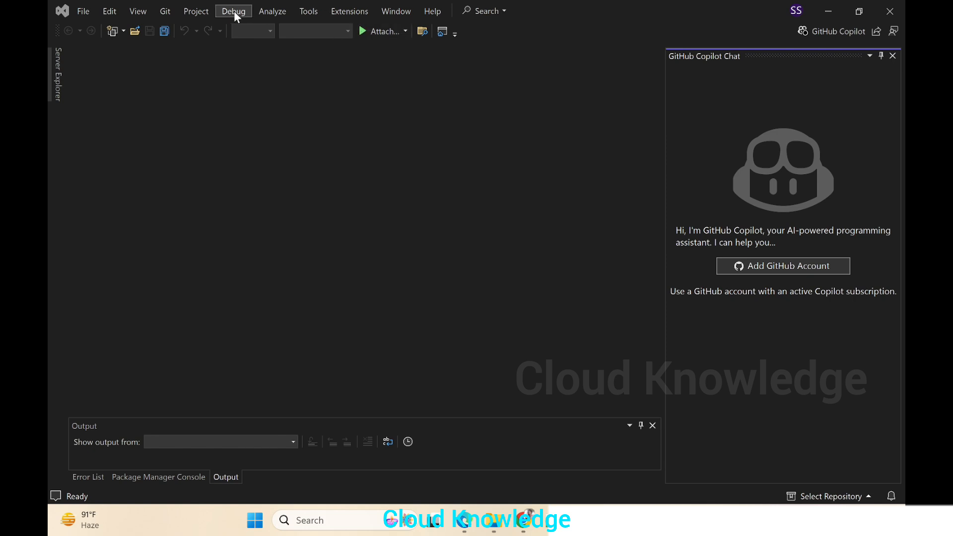
Step: Look for SQL Server Object Explorer among the windows that Visual Studio can show
left_click(138, 11)
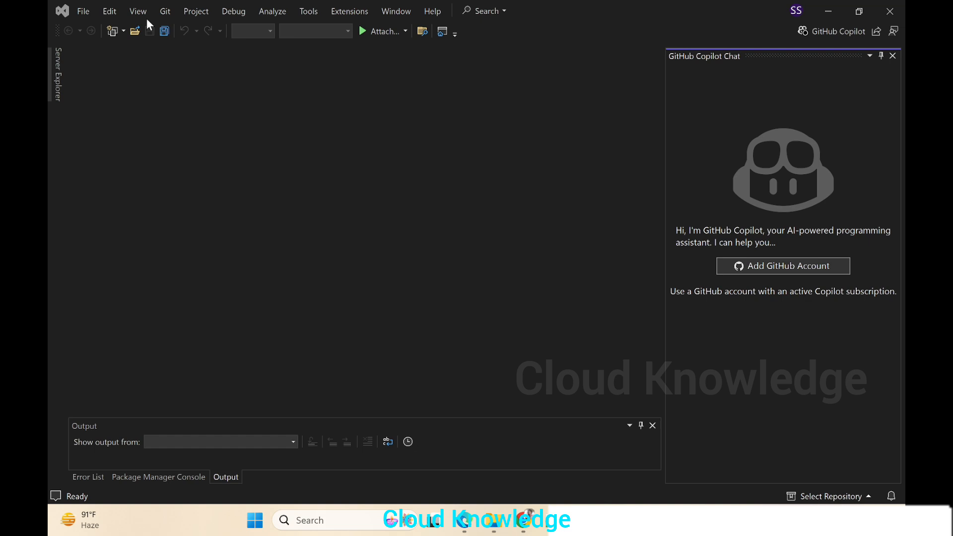
left_click(130, 12)
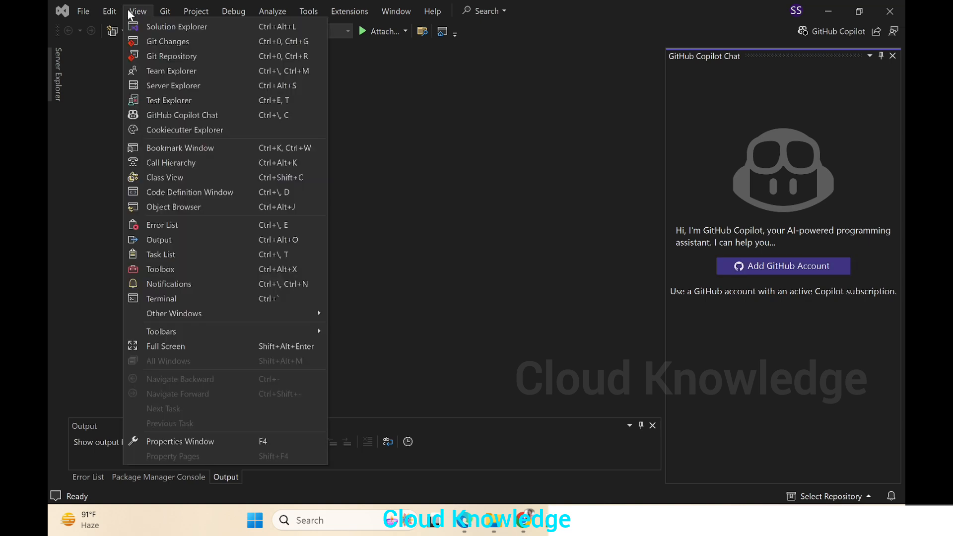
left_click(130, 12)
left_click(165, 11)
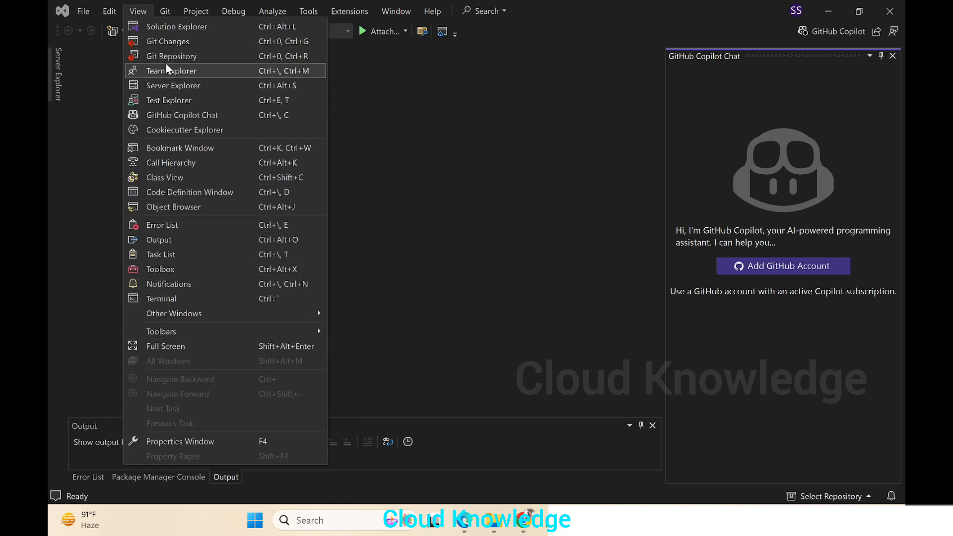
Step: Switch to the browser and read the overview and supported Visual Studio versions in the Install SQL Server Data Tools article
key("alt+Tab")
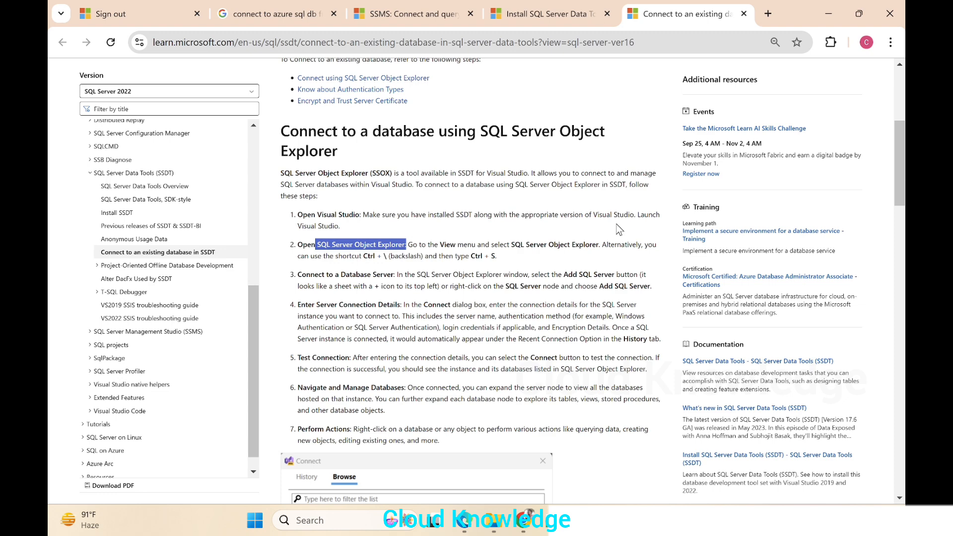
left_click(545, 19)
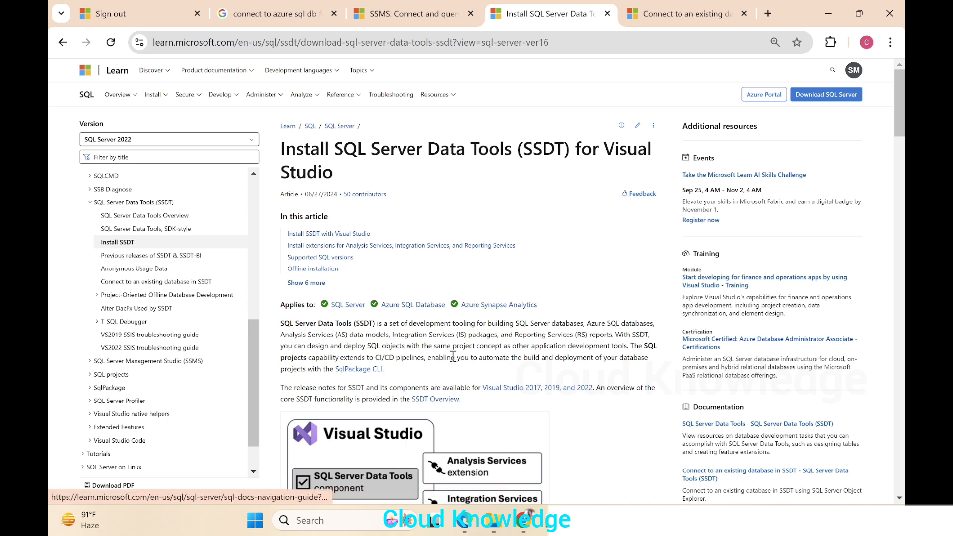
left_click_drag(281, 145, 343, 174)
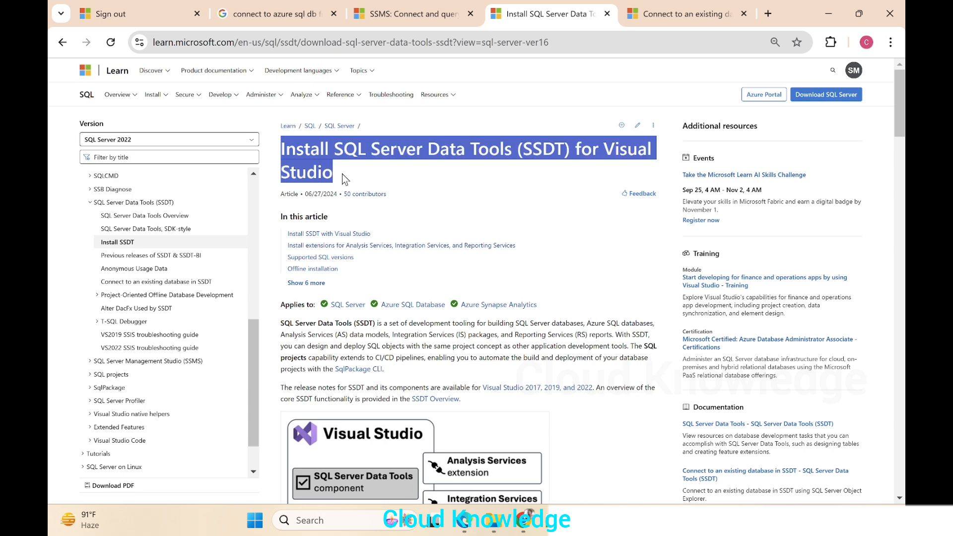
scroll(354, 199, "down", 3)
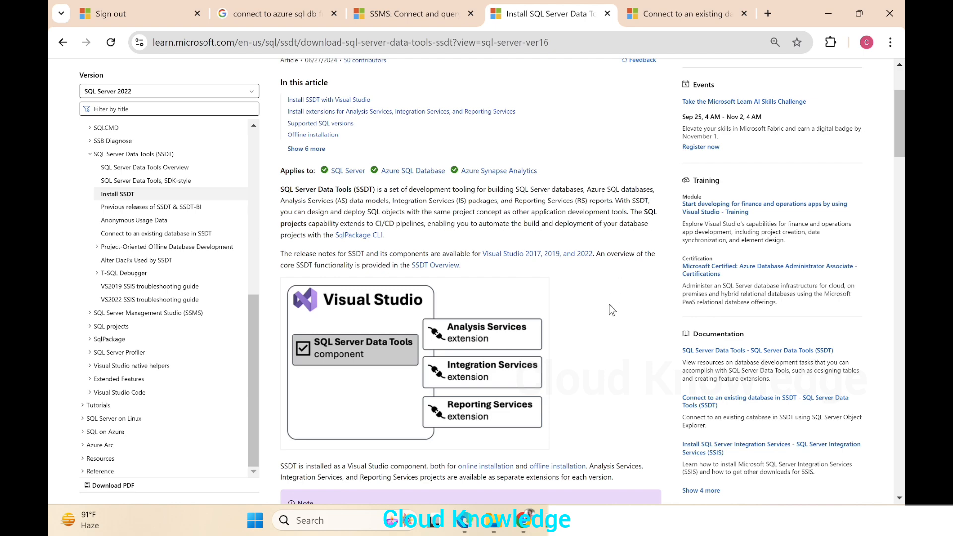
scroll(610, 305, "down", 3)
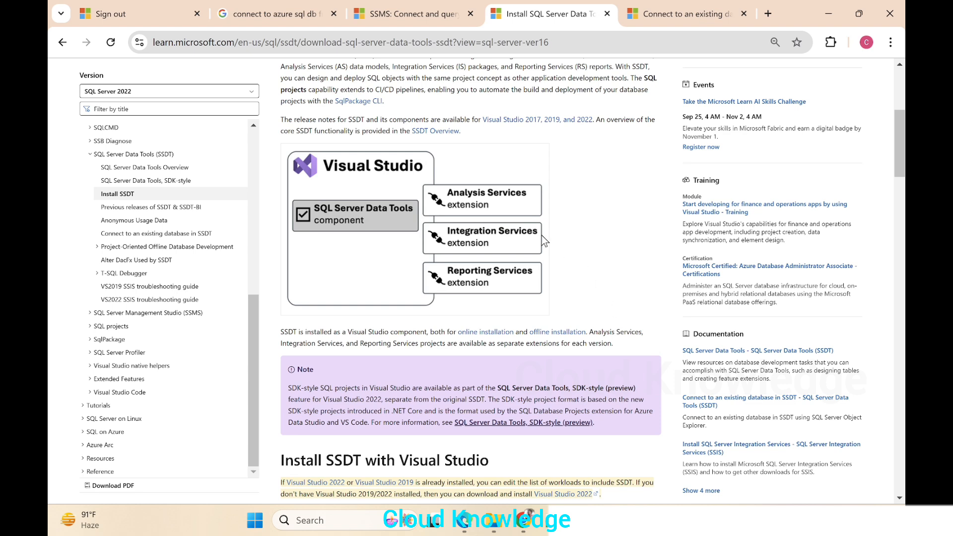
left_click_drag(288, 120, 595, 119)
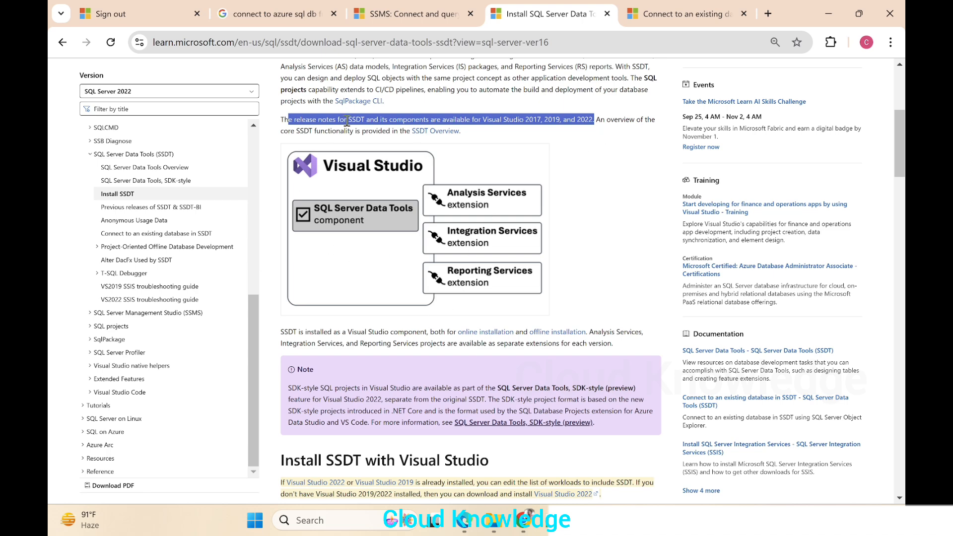
Step: Read the Install SSDT with Visual Studio section for how to edit the workloads to include SSDT
scroll(475, 303, "down", 1)
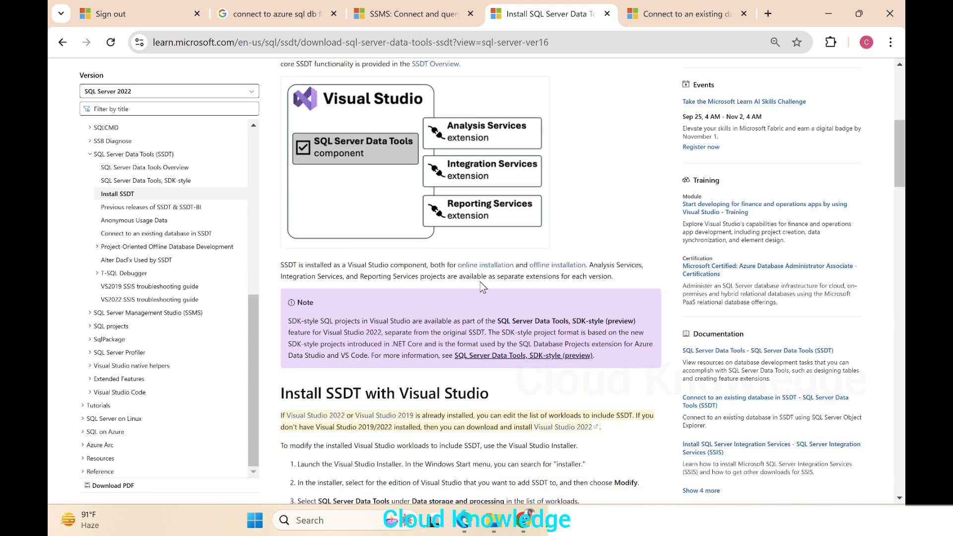
scroll(475, 333, "down", 3)
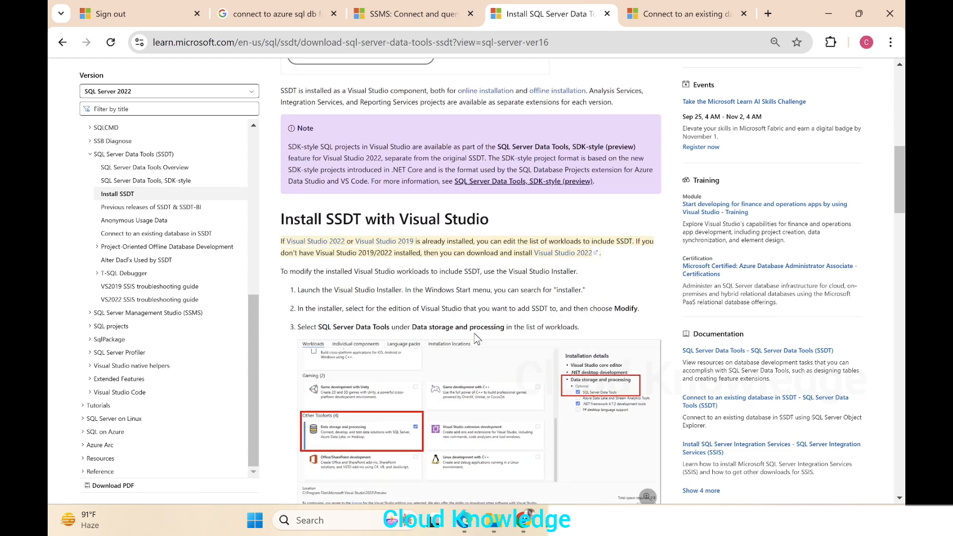
scroll(475, 334, "down", 2)
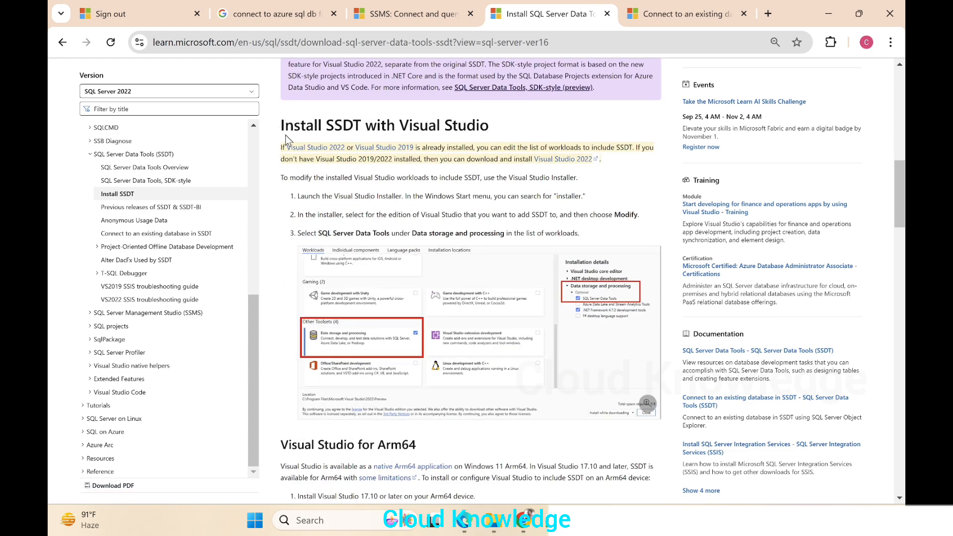
left_click_drag(282, 125, 359, 129)
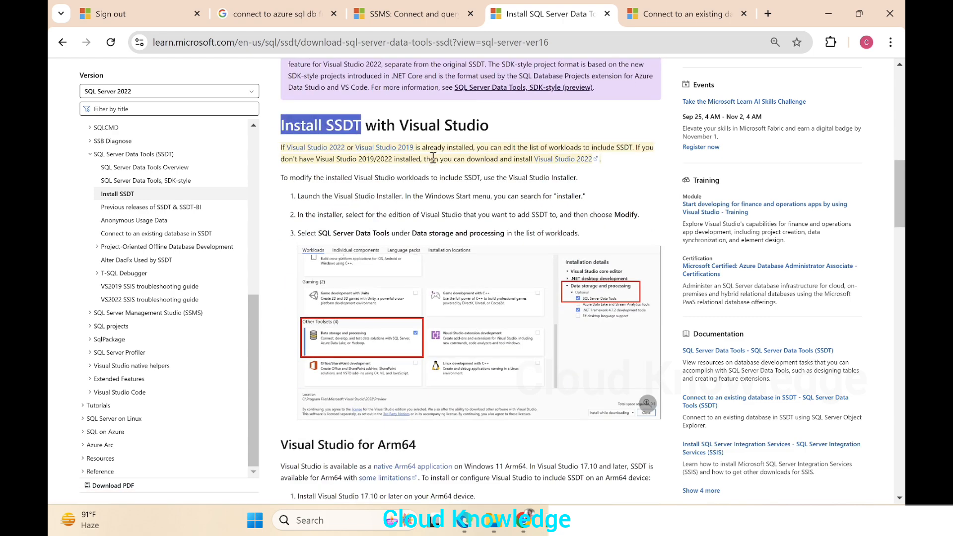
left_click(651, 13)
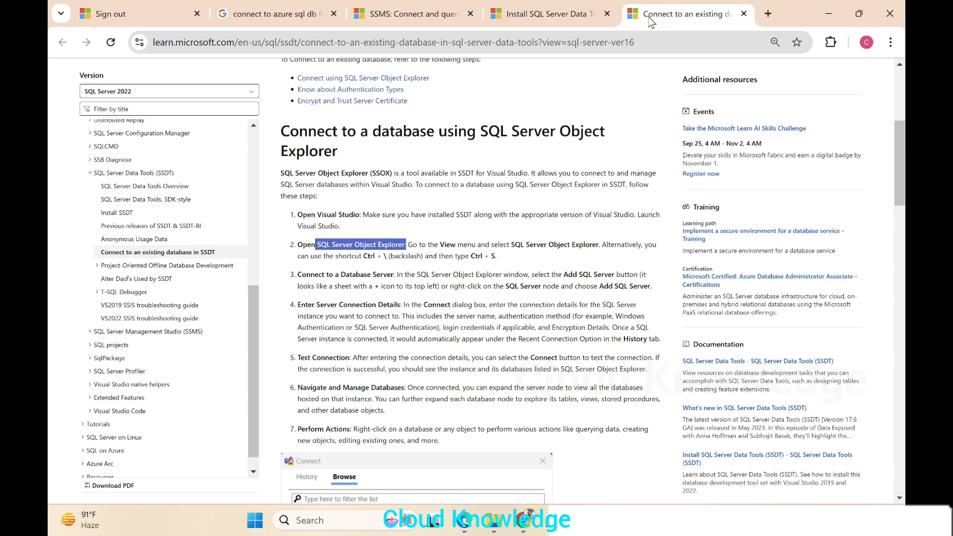
left_click(565, 14)
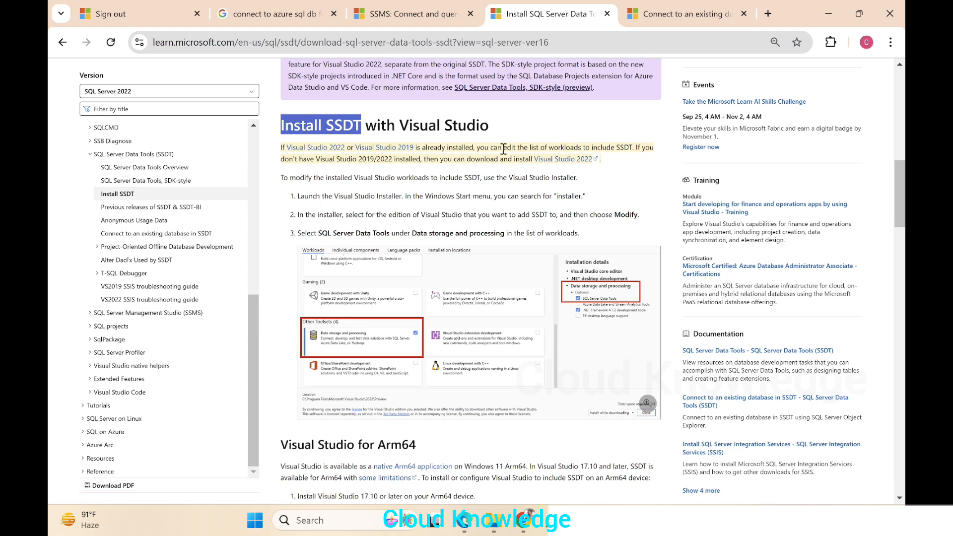
left_click_drag(512, 147, 633, 147)
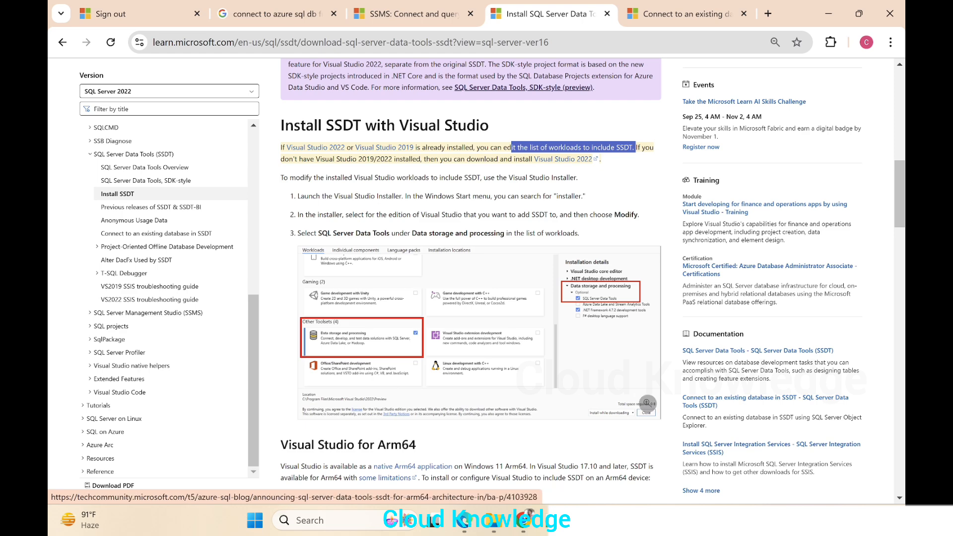
Step: Search Windows for the Visual Studio Installer and launch it
left_click(331, 519)
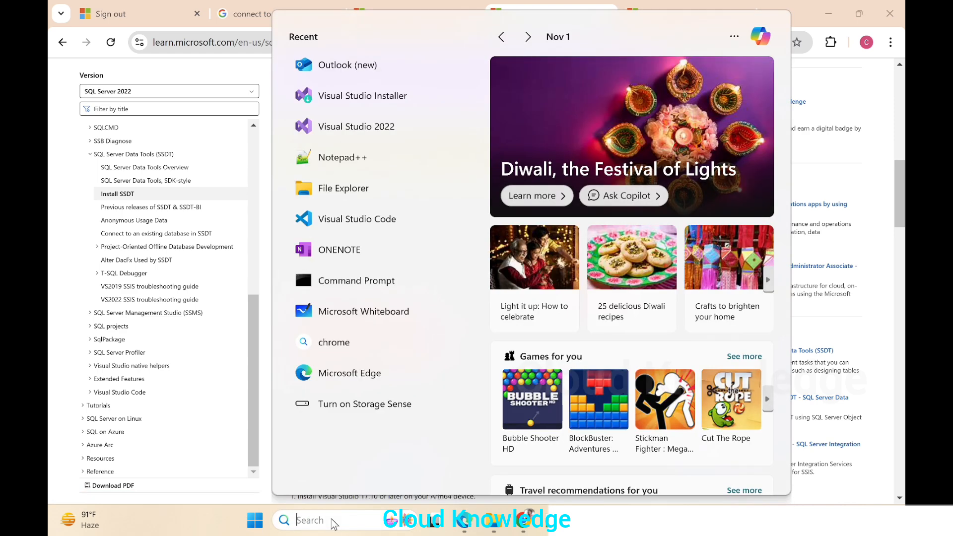
type("ins")
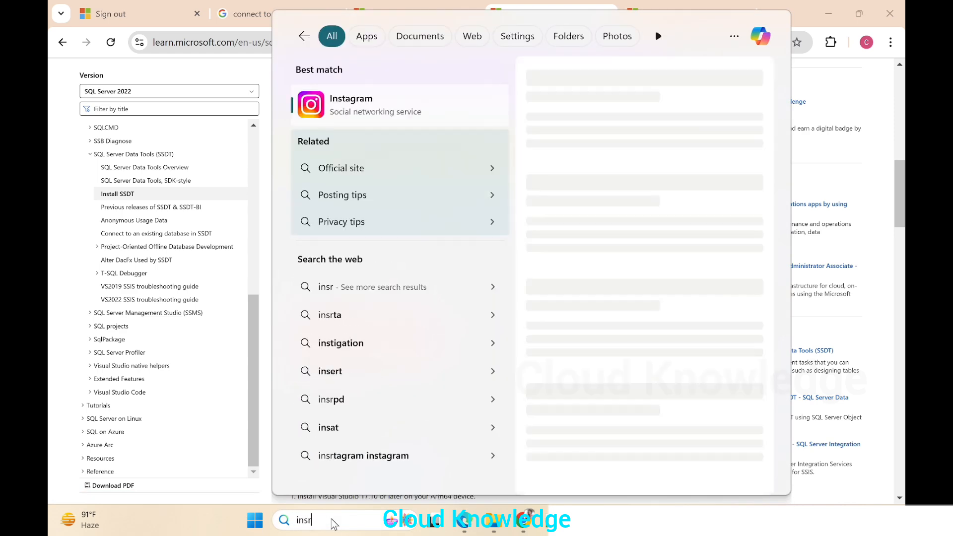
type("ta;;")
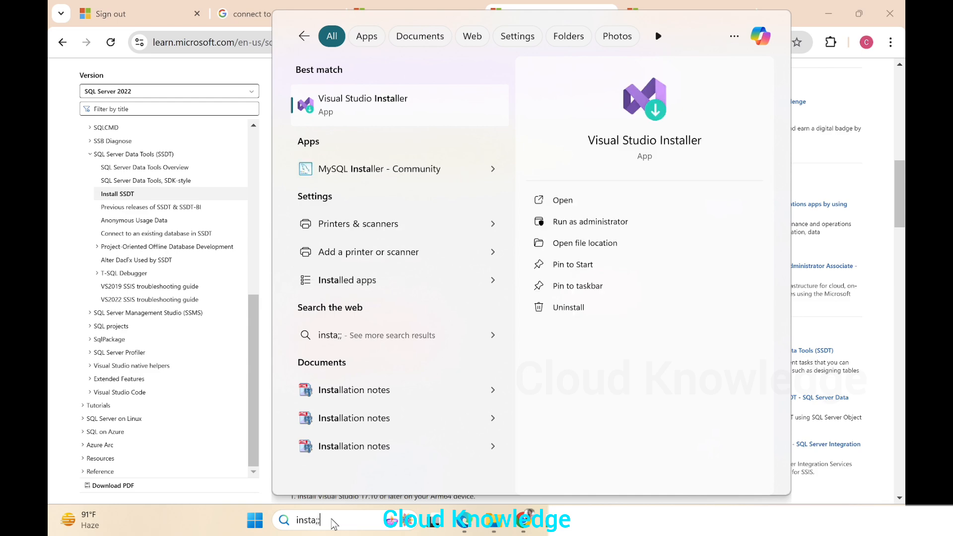
left_click(383, 102)
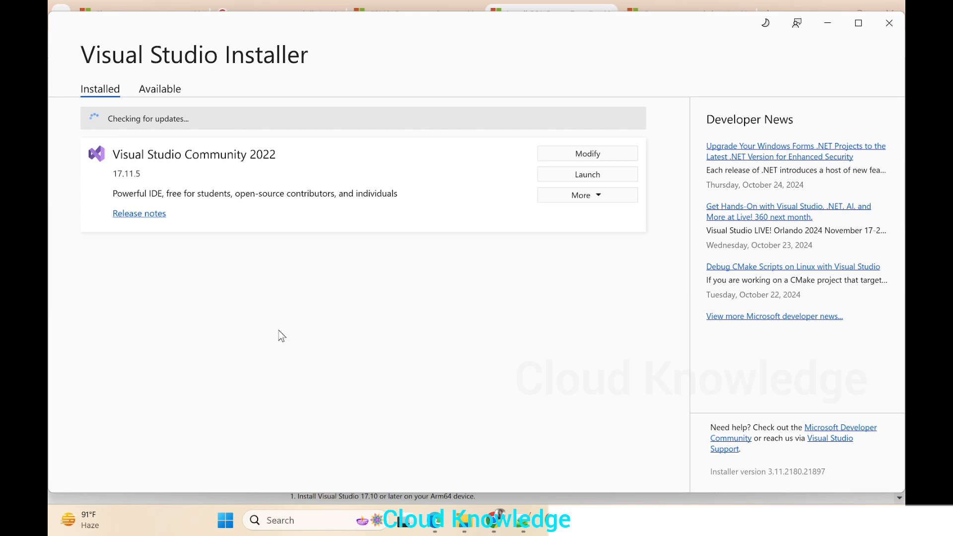
Step: Switch back to the SSDT installation article in the browser and enlarge the page to 90% for reading
key("alt+Tab")
left_click(569, 158)
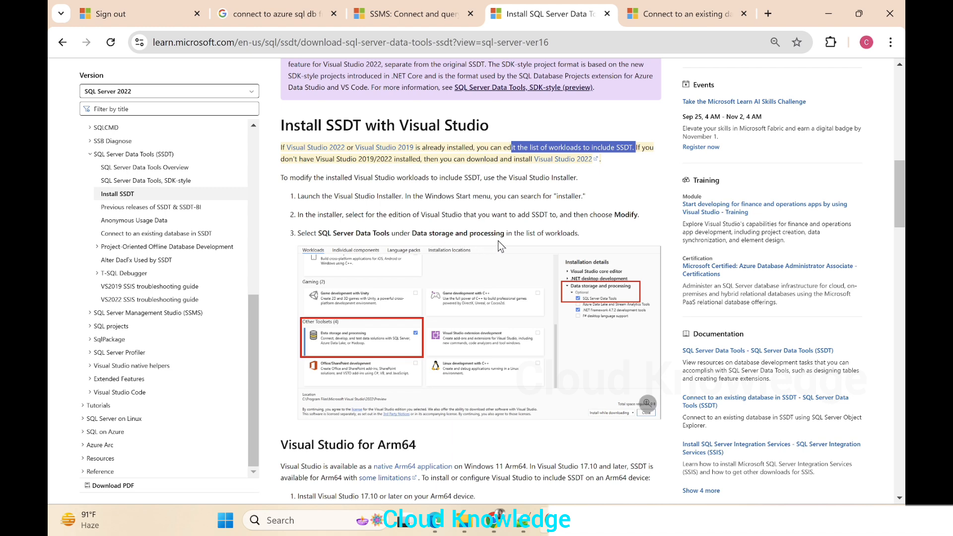
key("ctrl+plus")
key("ctrl+plus")
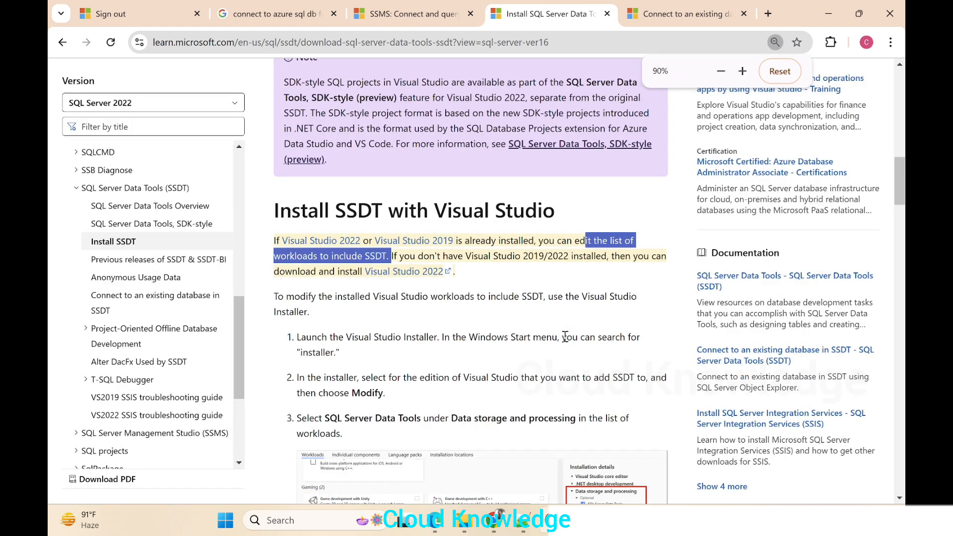
Step: Read the article's instruction and screenshot for selecting SQL Server Data Tools under Data storage and processing
scroll(565, 337, "down", 4)
scroll(566, 338, "down", 2)
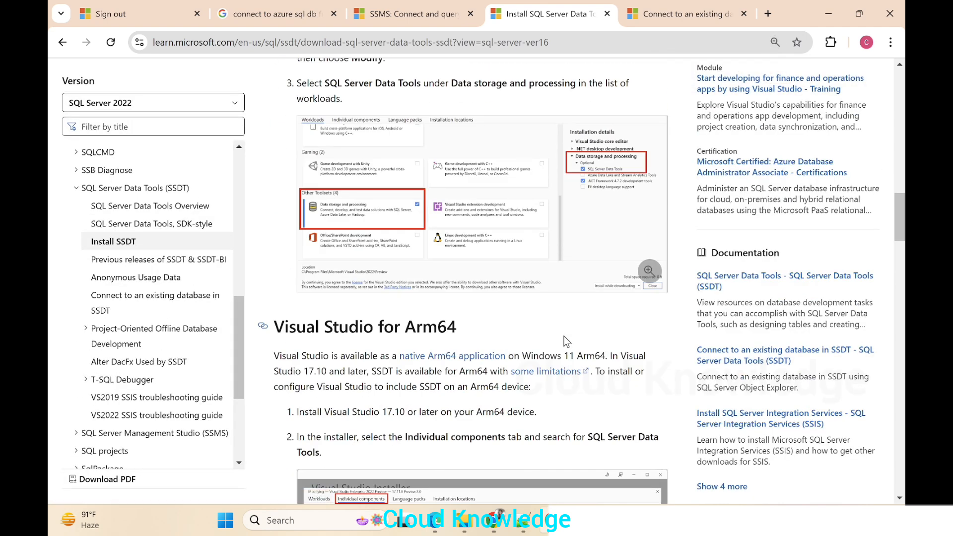
scroll(565, 337, "up", 1)
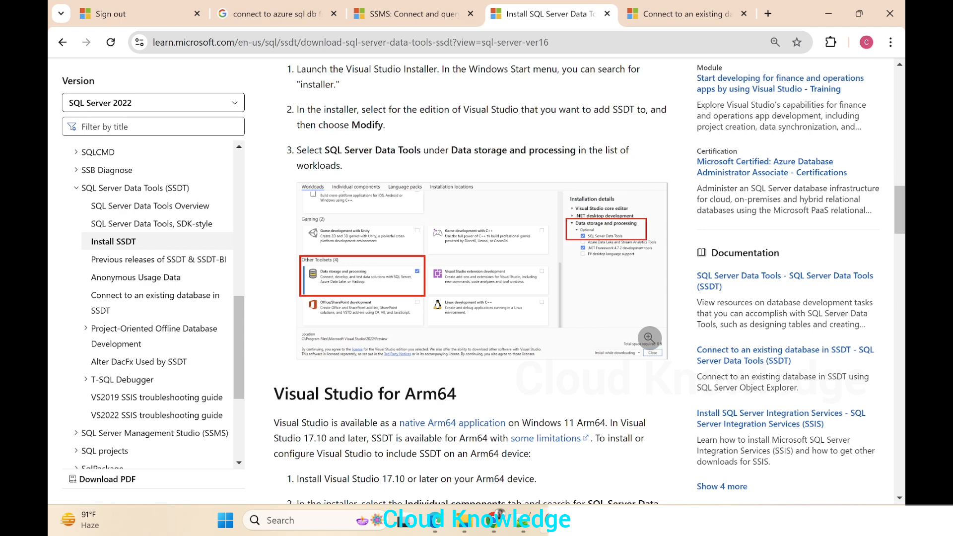
Step: Switch to the Visual Studio Installer and select the Data storage and processing workload under Other Toolsets
left_click(553, 521)
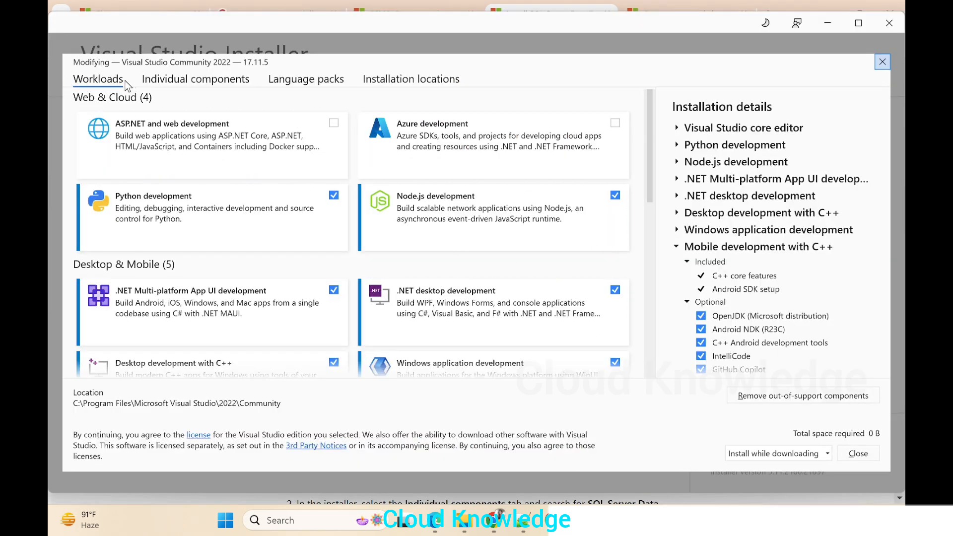
scroll(269, 247, "down", 1)
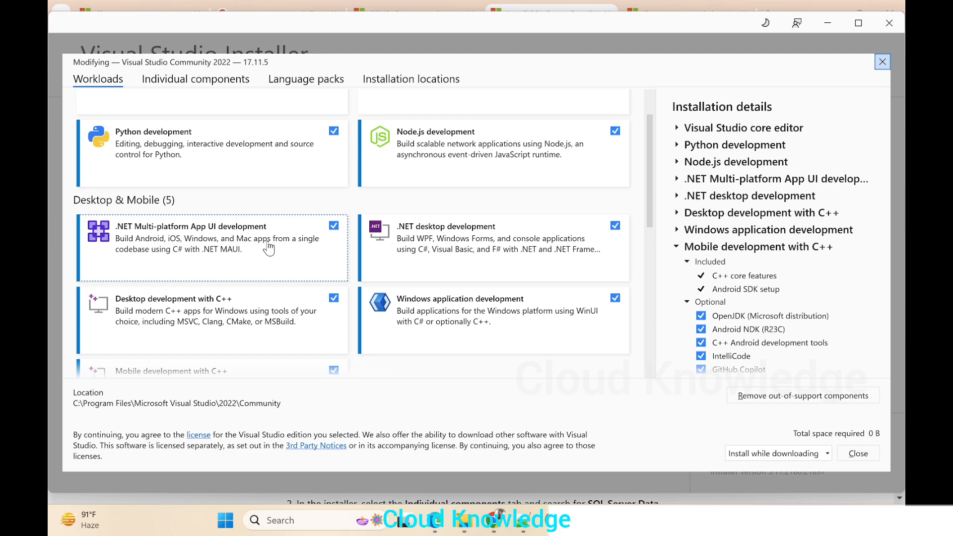
scroll(324, 263, "down", 2)
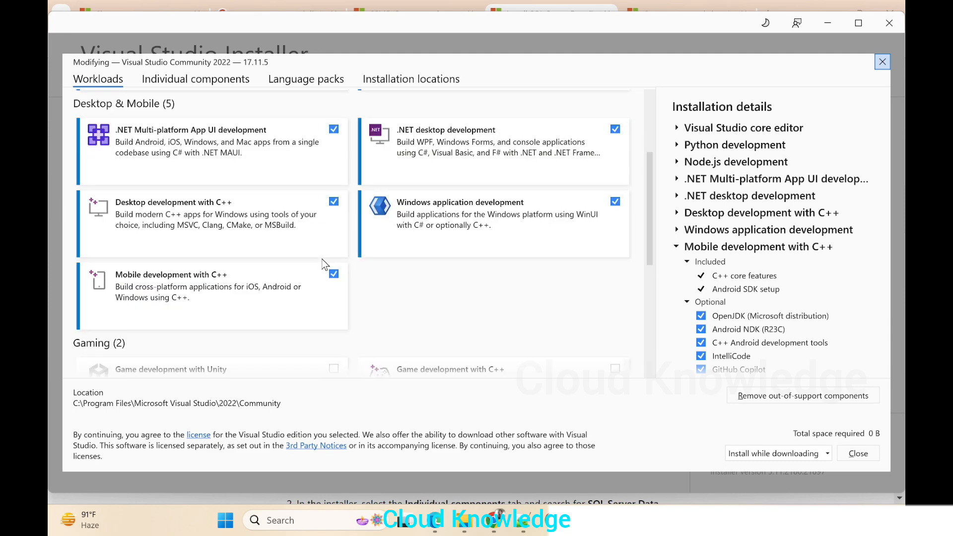
scroll(323, 264, "down", 3)
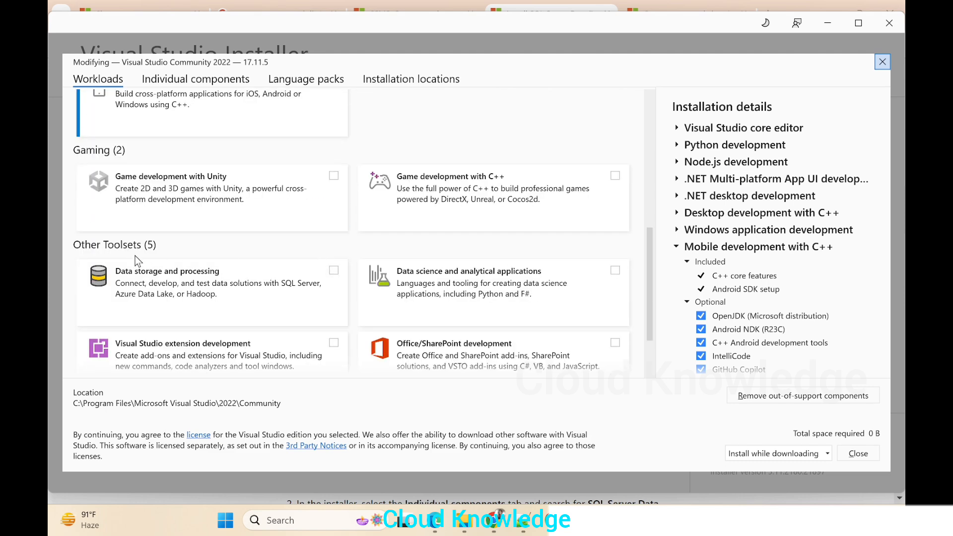
left_click(153, 287)
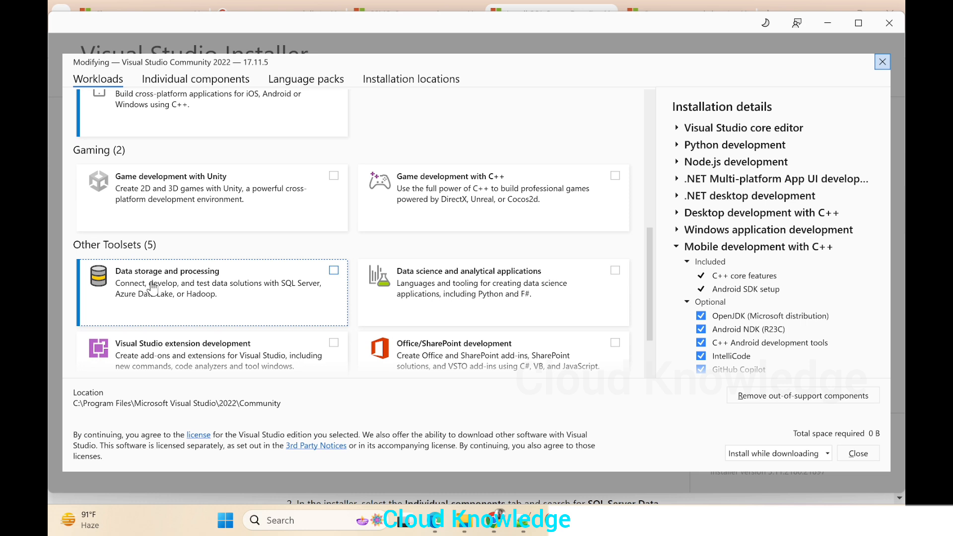
left_click(198, 308)
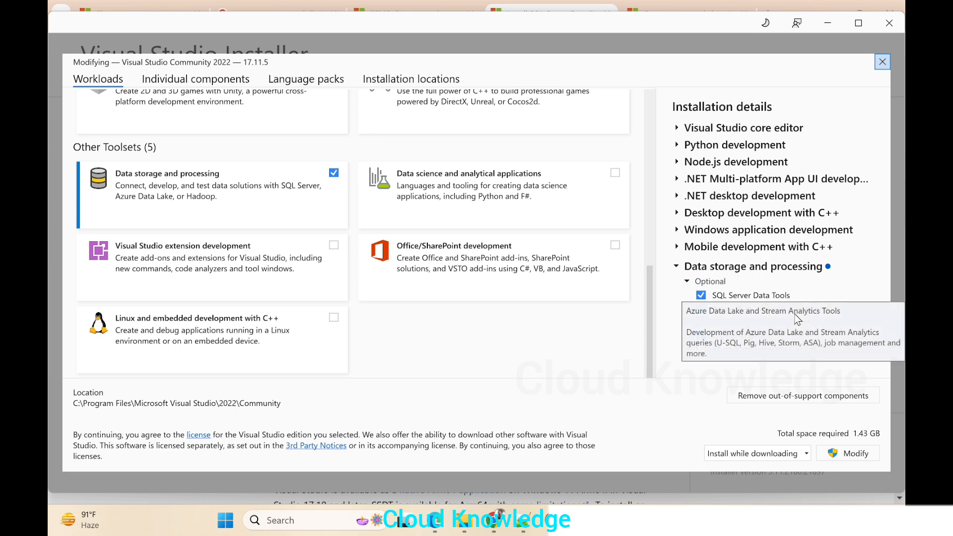
Step: Apply the modification to Visual Studio Community 2022 and let the installer close the running Visual Studio process
left_click(842, 455)
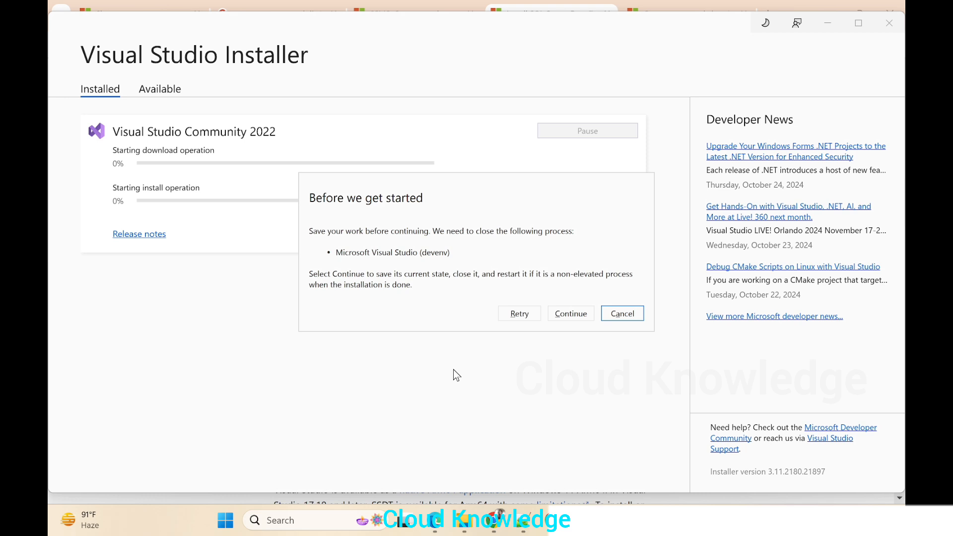
left_click(574, 320)
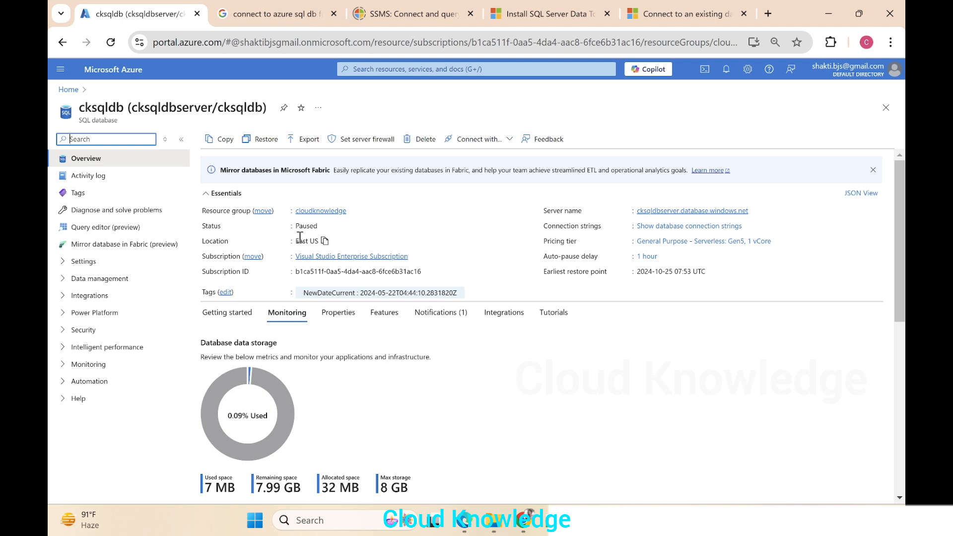
left_click(300, 237)
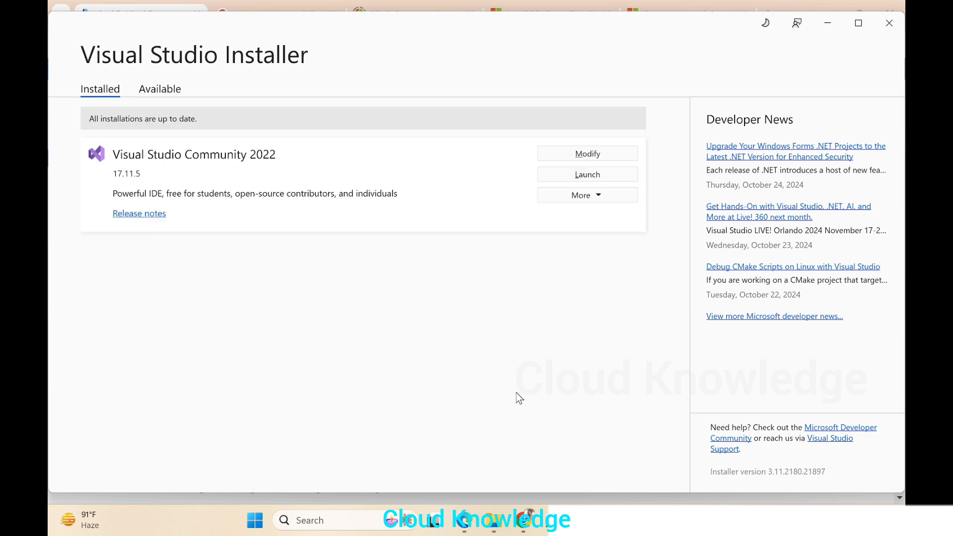
Step: Launch Visual Studio Community 2022 from the installer without code and open SQL Server Object Explorer
left_click(572, 176)
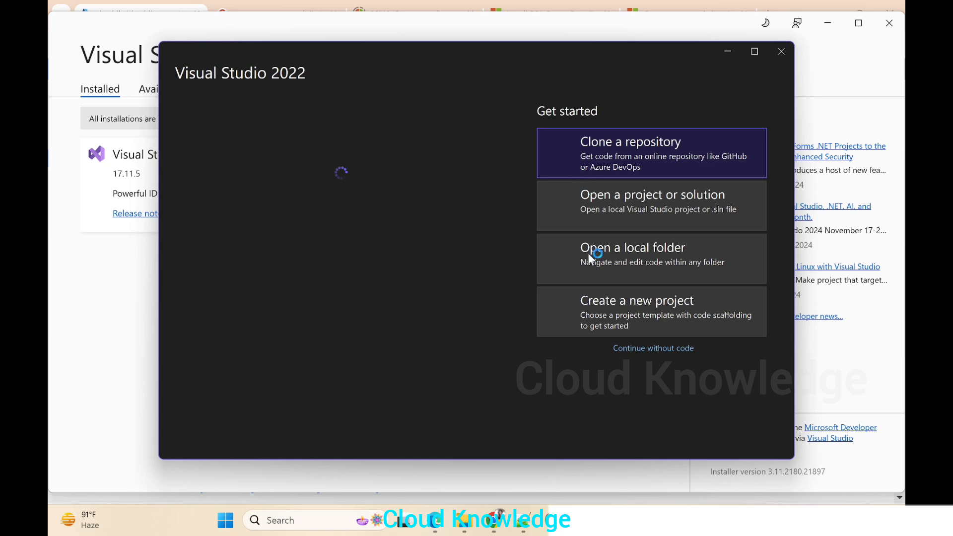
left_click(639, 348)
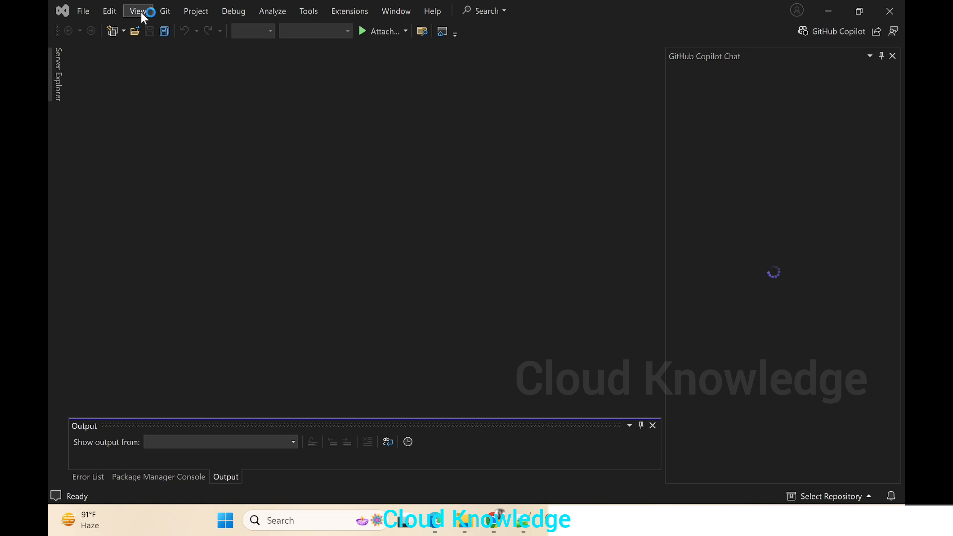
left_click(139, 12)
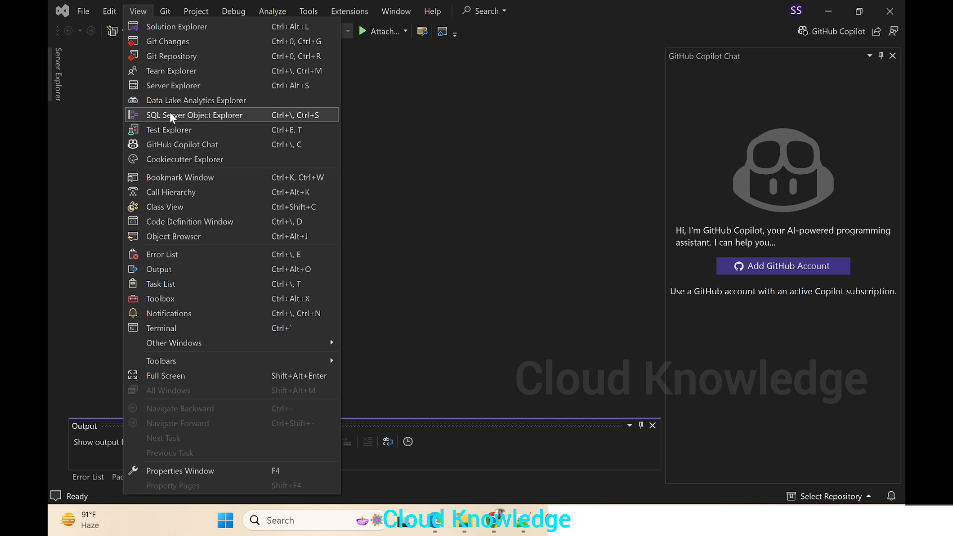
left_click(169, 114)
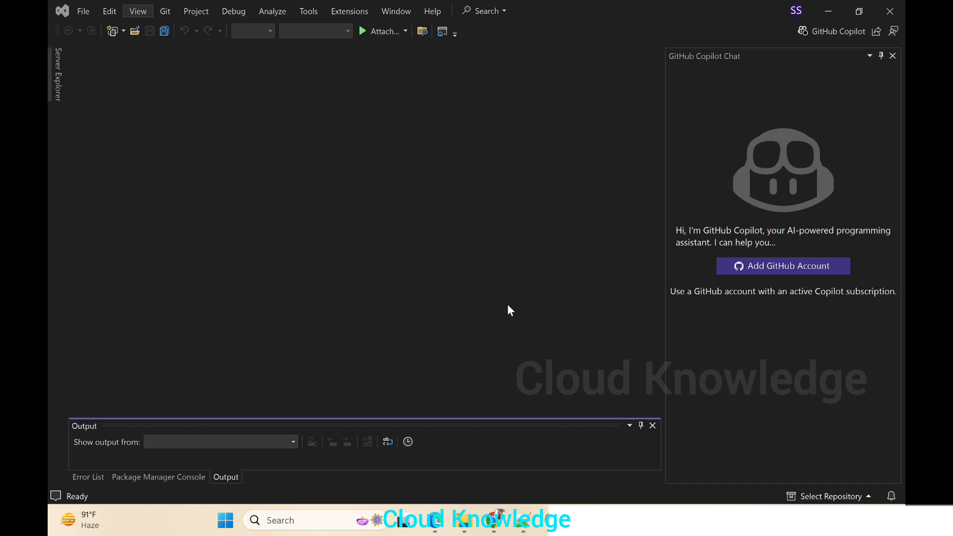
Step: Switch to the browser and read the article's steps for connecting to a database using SQL Server Object Explorer
mouse_move(552, 520)
left_click(588, 458)
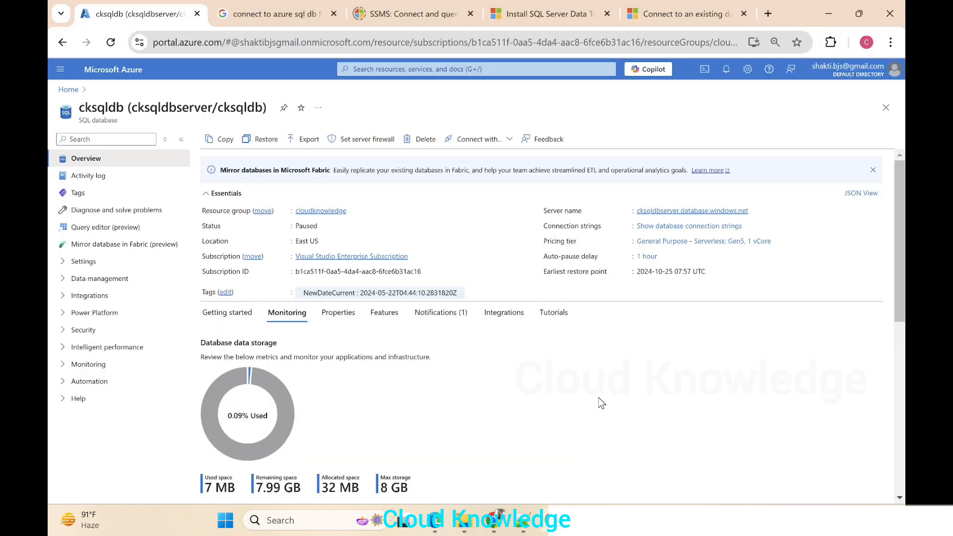
left_click(666, 7)
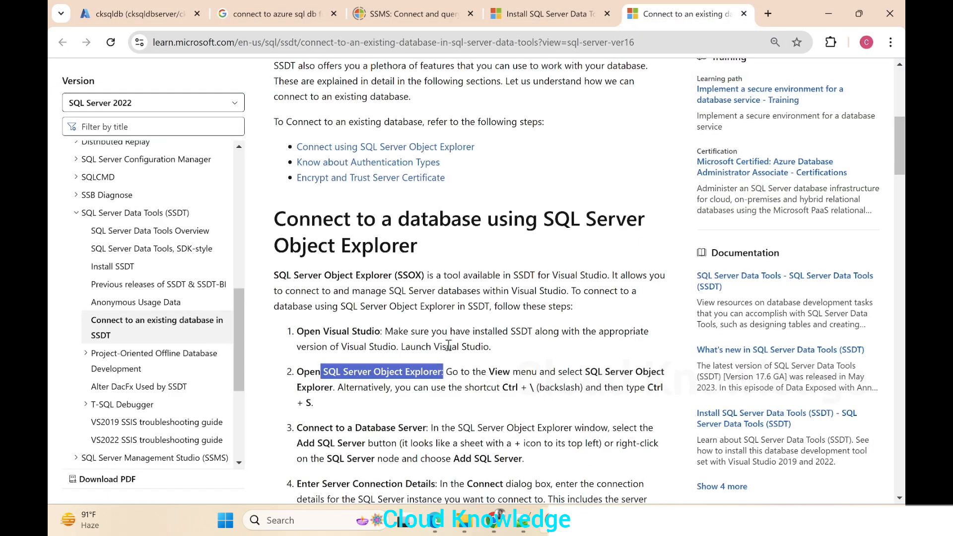
scroll(448, 353, "down", 3)
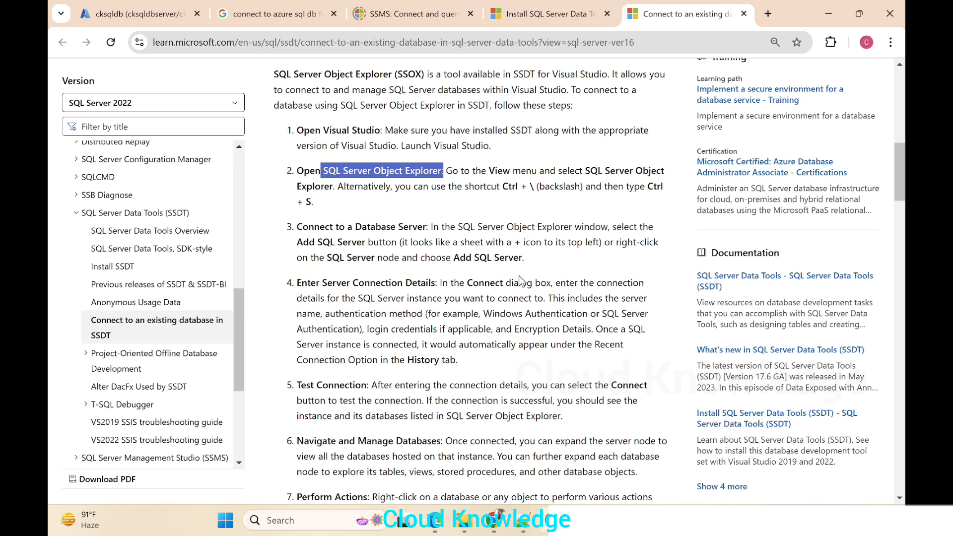
scroll(521, 276, "down", 1)
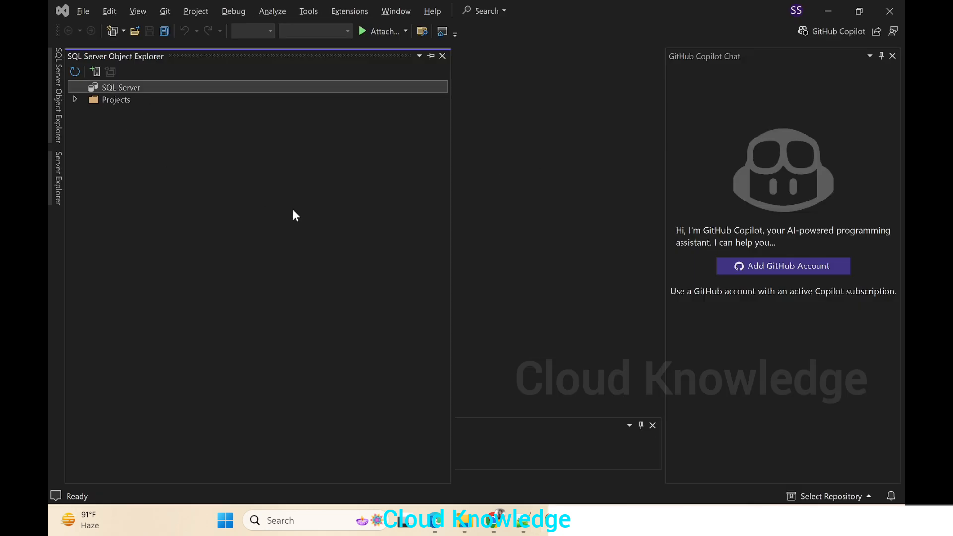
Step: Start adding a SQL Server in Visual Studio's SQL Server Object Explorer and enter the server name from the Azure portal, cksqldbserver.database.windows.net
left_click(94, 74)
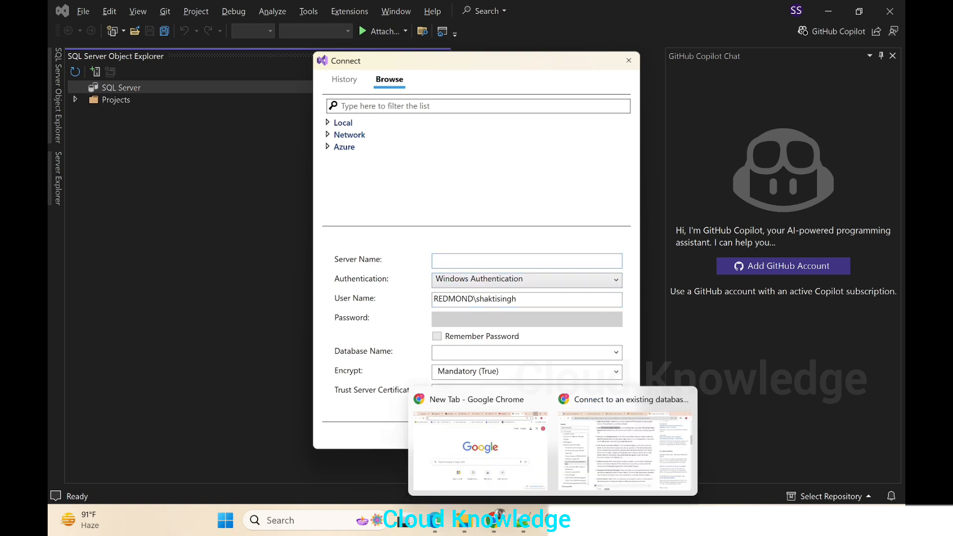
left_click(553, 518)
left_click(625, 479)
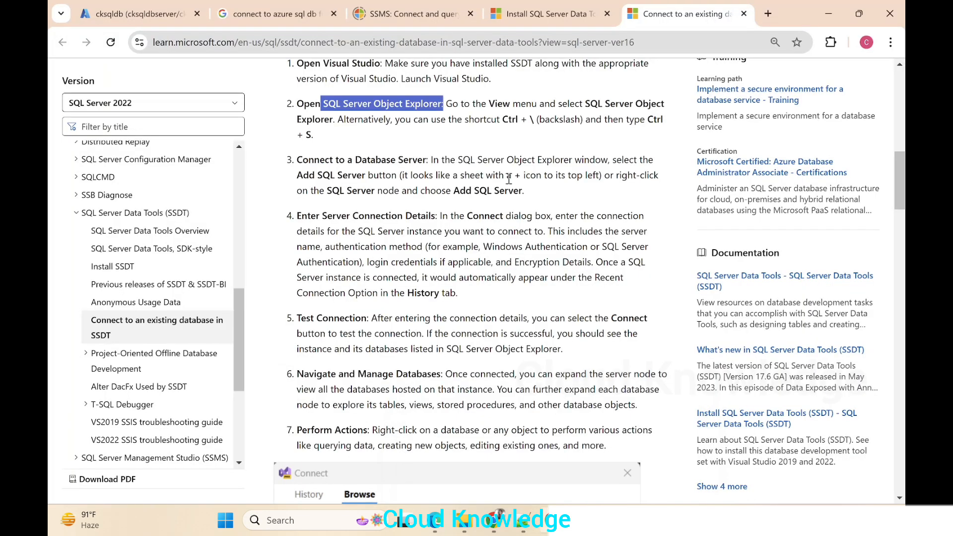
left_click(134, 14)
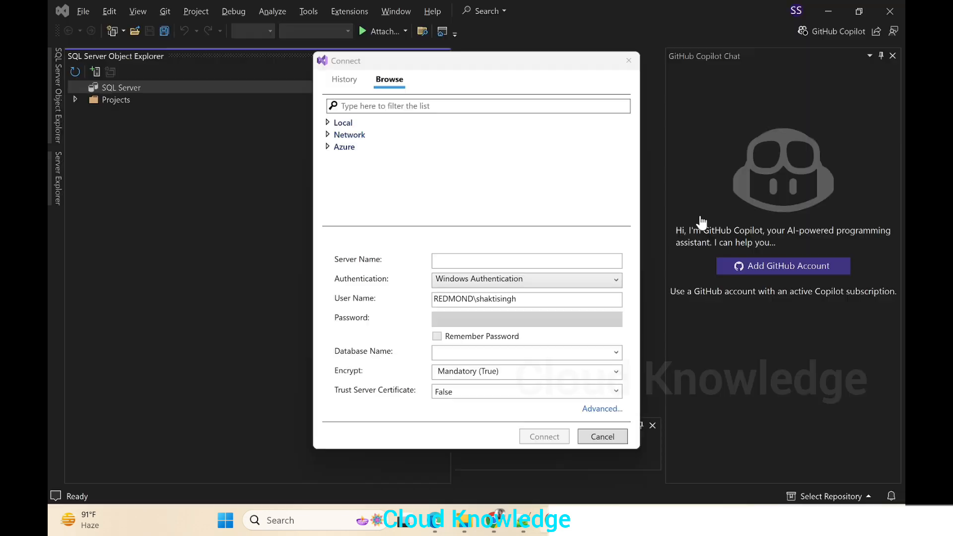
left_click(498, 261)
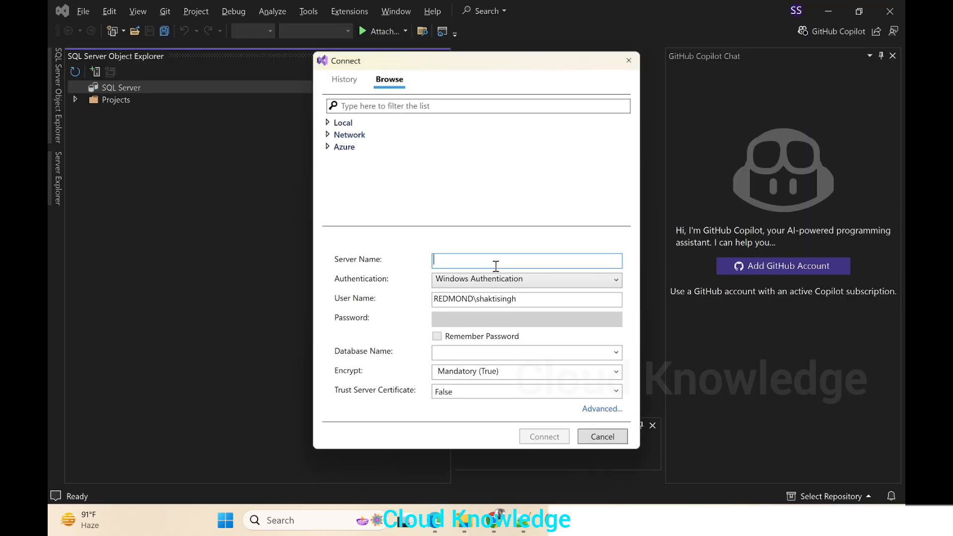
type("cksqldbserver.database.windows.net")
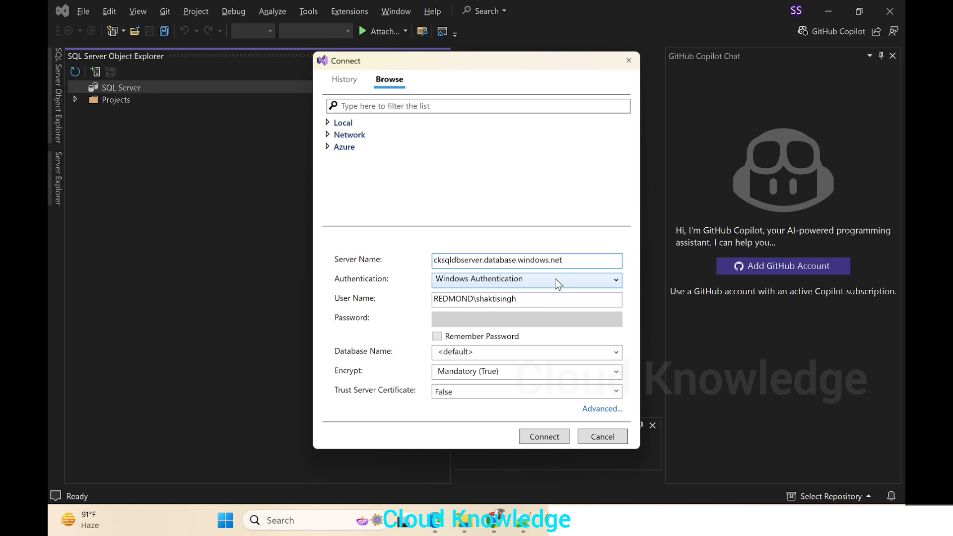
Step: Choose SQL Server Authentication for the connection and enter the user name cksqldb and the account password
left_click(485, 278)
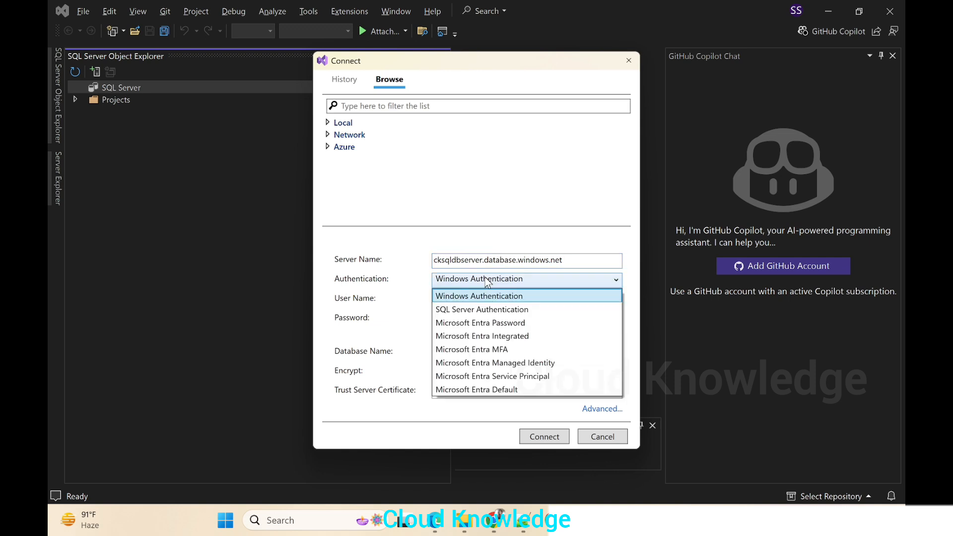
left_click(486, 309)
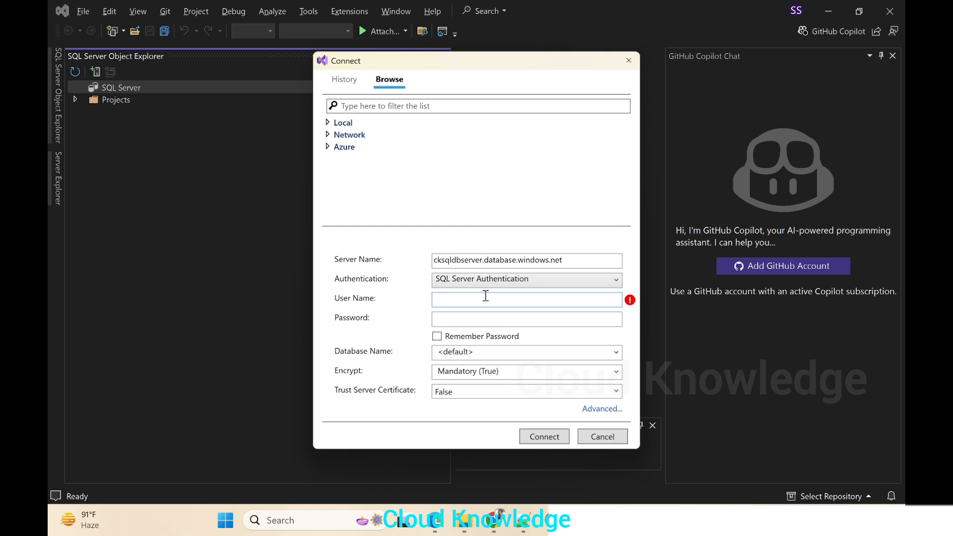
left_click(486, 297)
type("cksql")
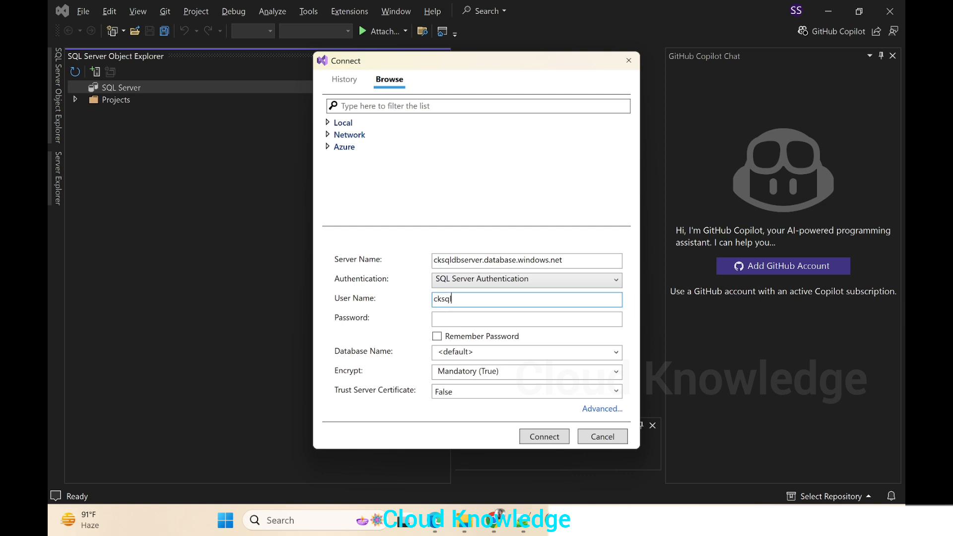
type("db")
key("Tab")
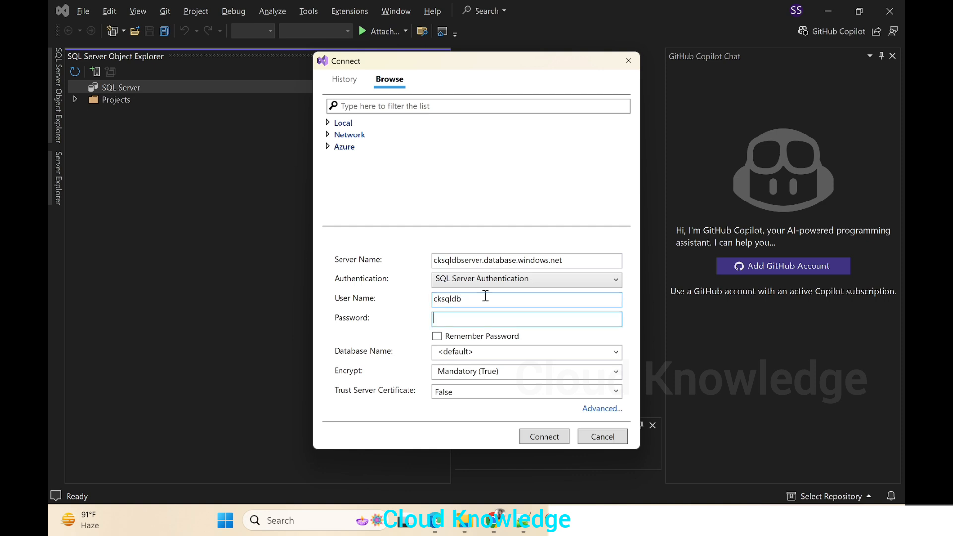
type("************")
key("Tab")
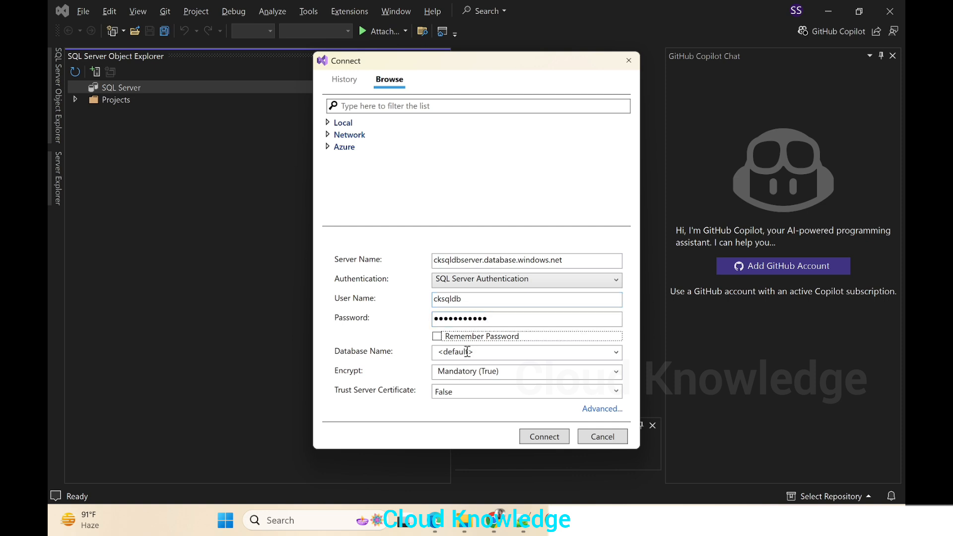
Step: Set the database name to cksqldb and connect to the server
left_click(503, 355)
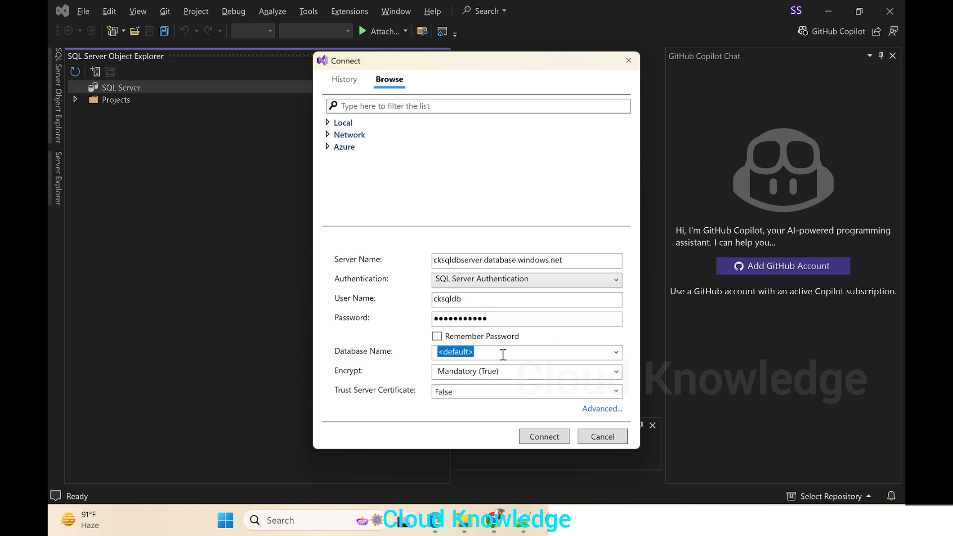
type("cksqldb")
left_click(535, 437)
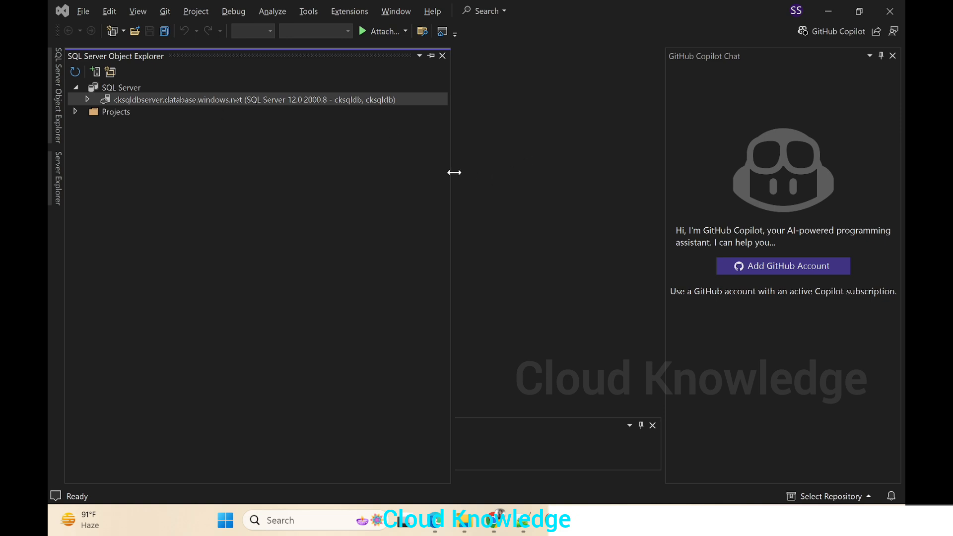
Step: Narrow the SQL Server Object Explorer pane and expand the connected server down to its Databases folder
left_click_drag(454, 172, 303, 172)
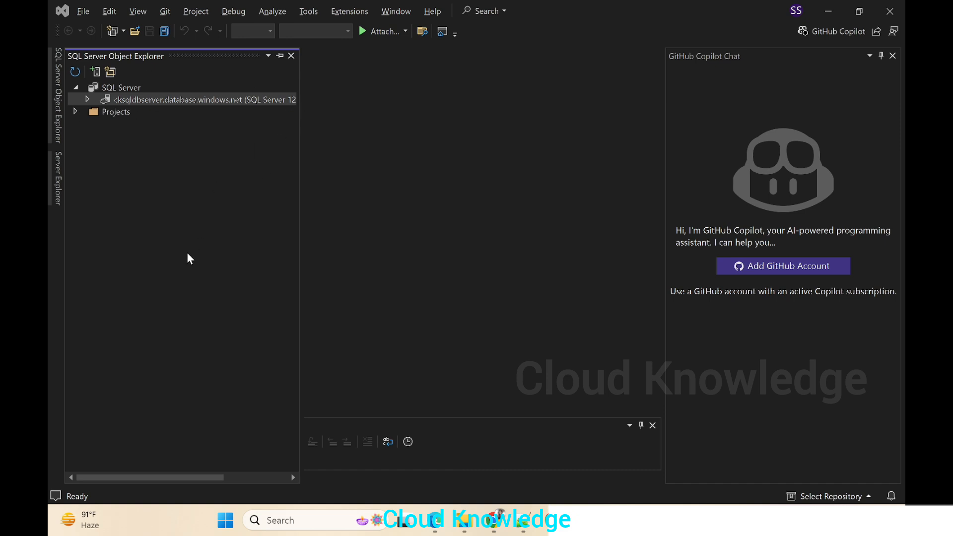
left_click(88, 100)
left_click(88, 101)
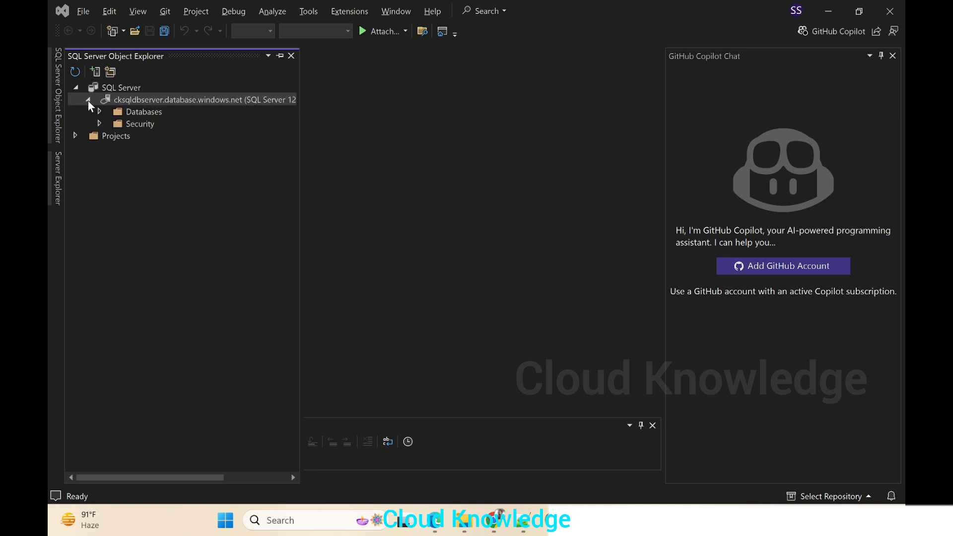
left_click(100, 111)
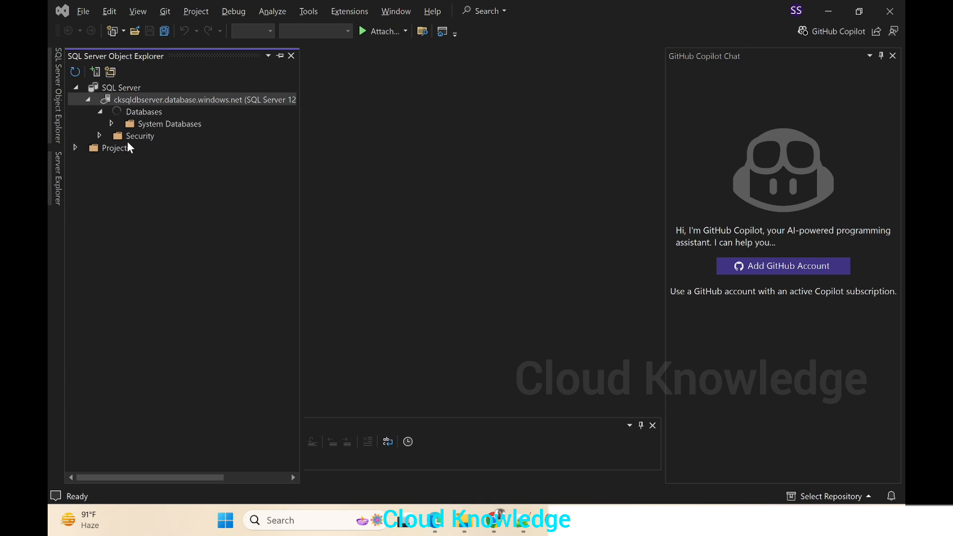
Step: Switch to the Azure portal, sign in to cksqldb's Query editor with SQL server authentication, and expand its Tables folder
left_click(547, 520)
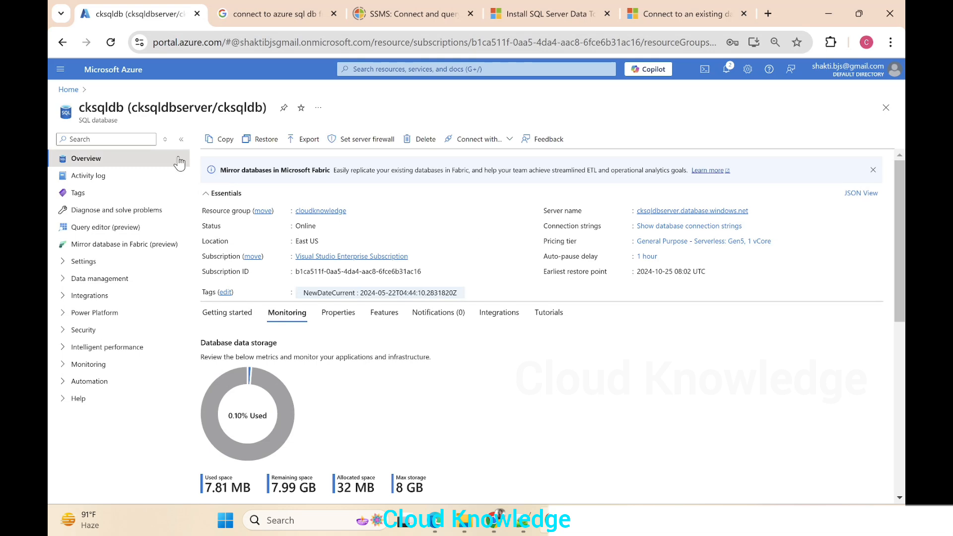
left_click(109, 227)
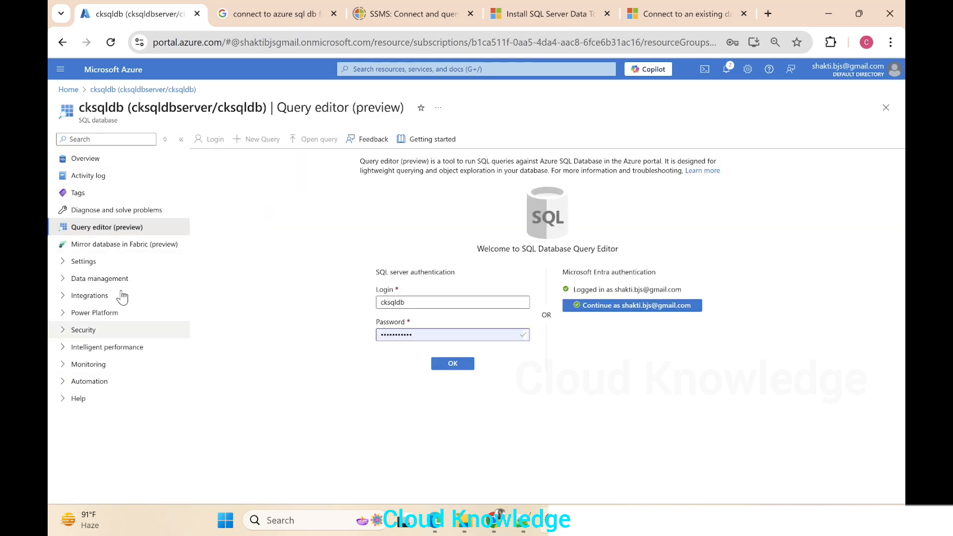
left_click(455, 364)
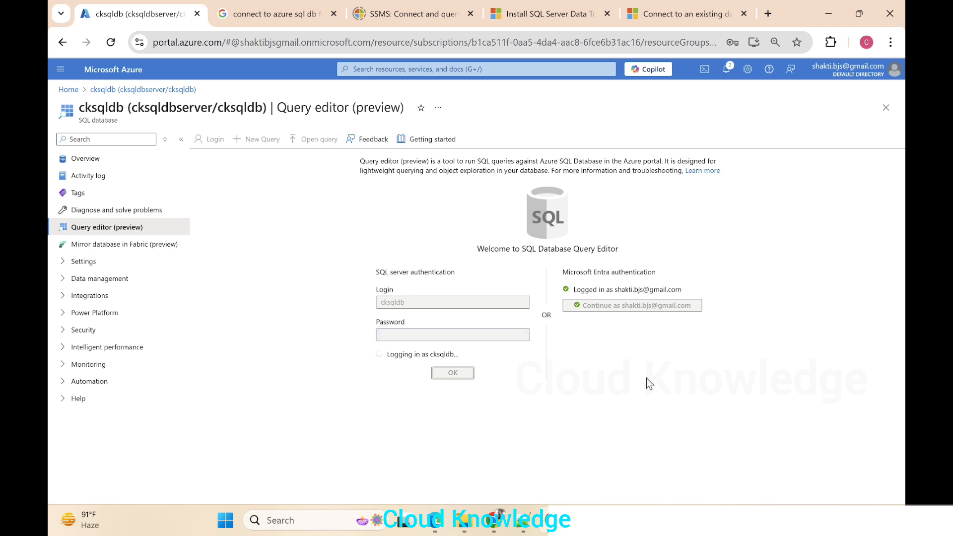
left_click(202, 251)
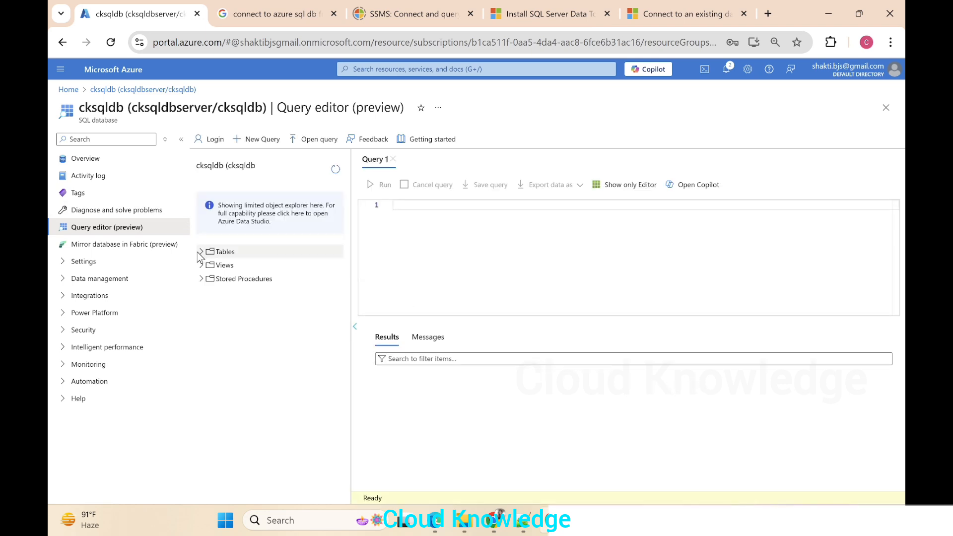
Step: Switch back to Visual Studio, expand the Tables folder of cksqldb, and view the data of dbo.CumSum
key("alt+Tab")
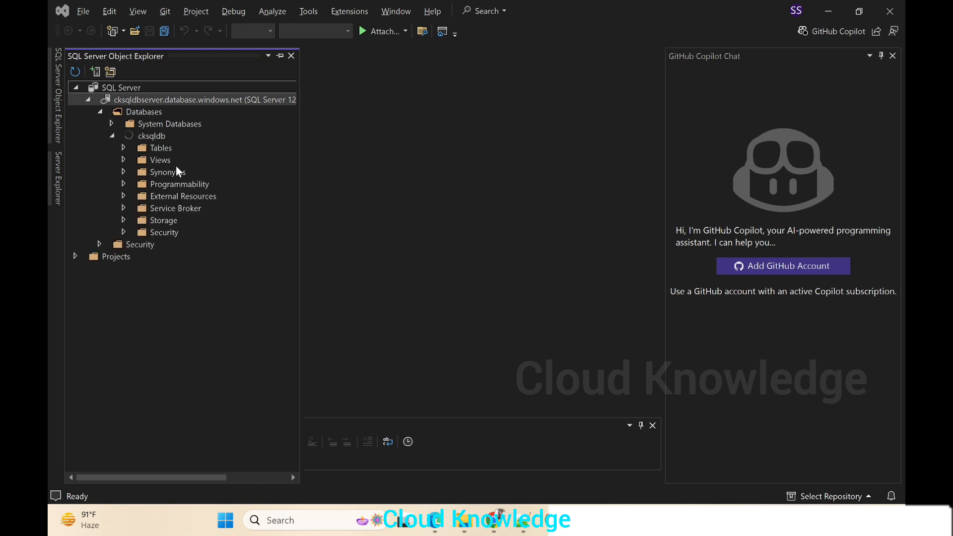
left_click(123, 147)
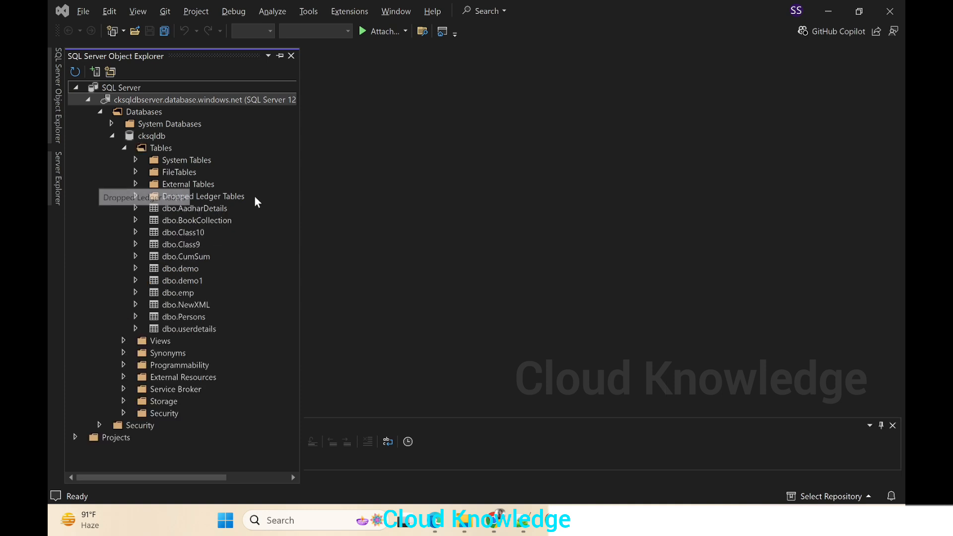
left_click(187, 257)
right_click(181, 258)
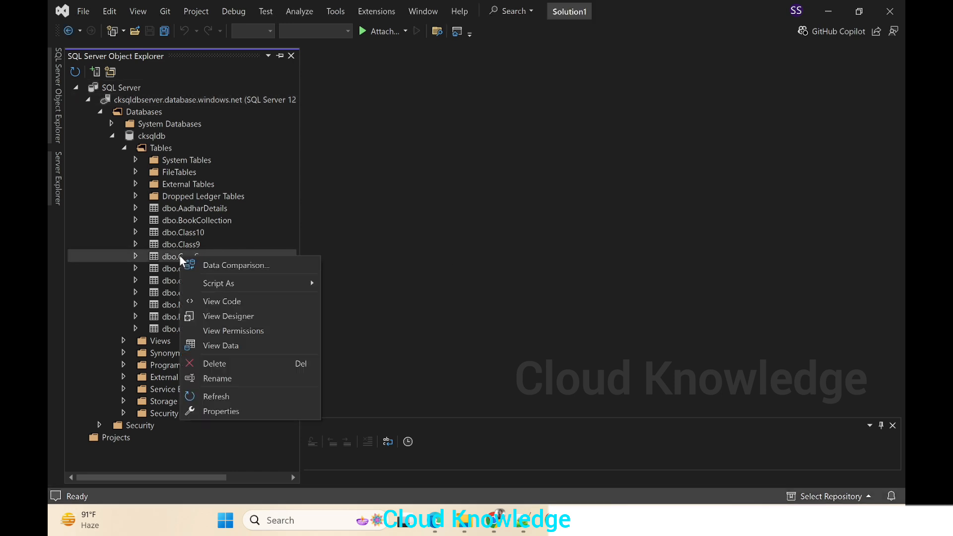
left_click(221, 345)
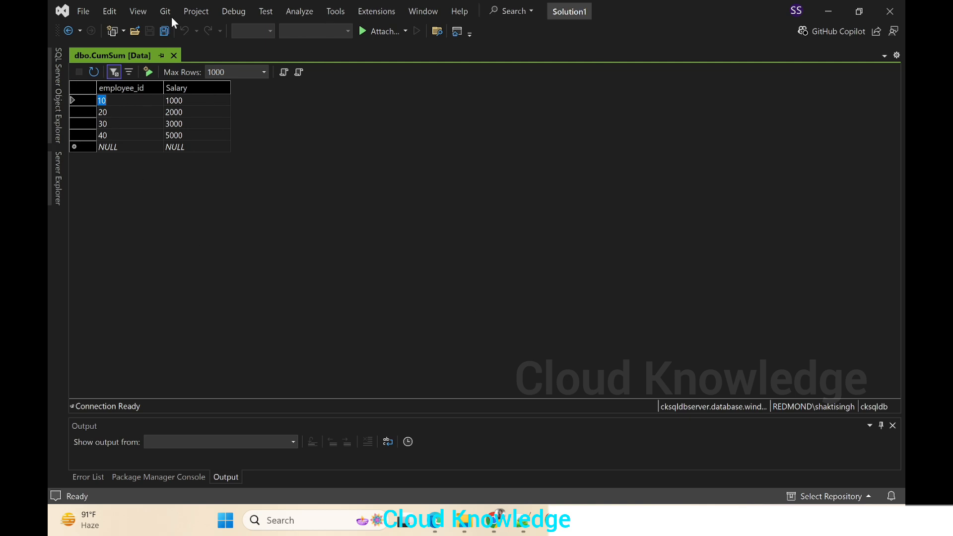
Step: Script the dbo.CumSum table as a CREATE statement to a new query window from SQL Server Object Explorer
left_click(60, 99)
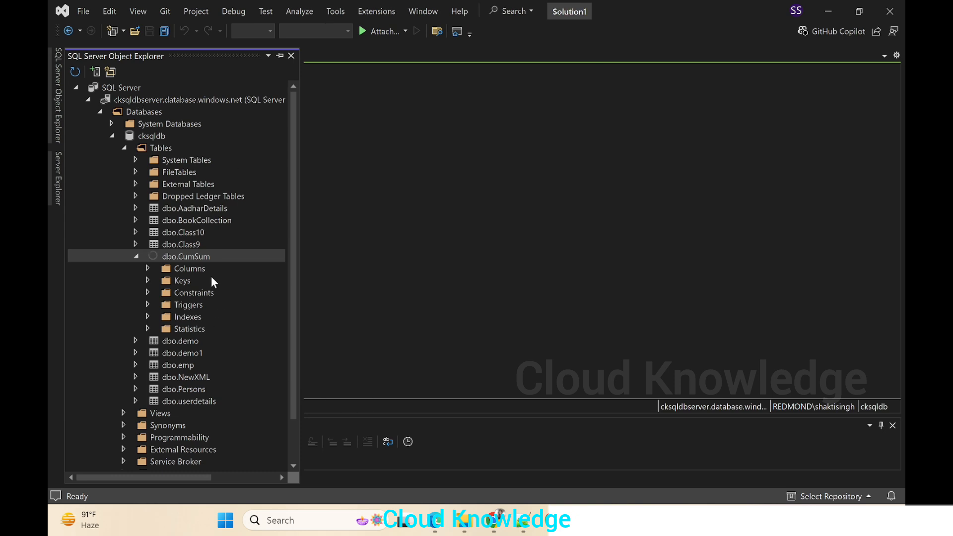
right_click(184, 258)
mouse_move(258, 289)
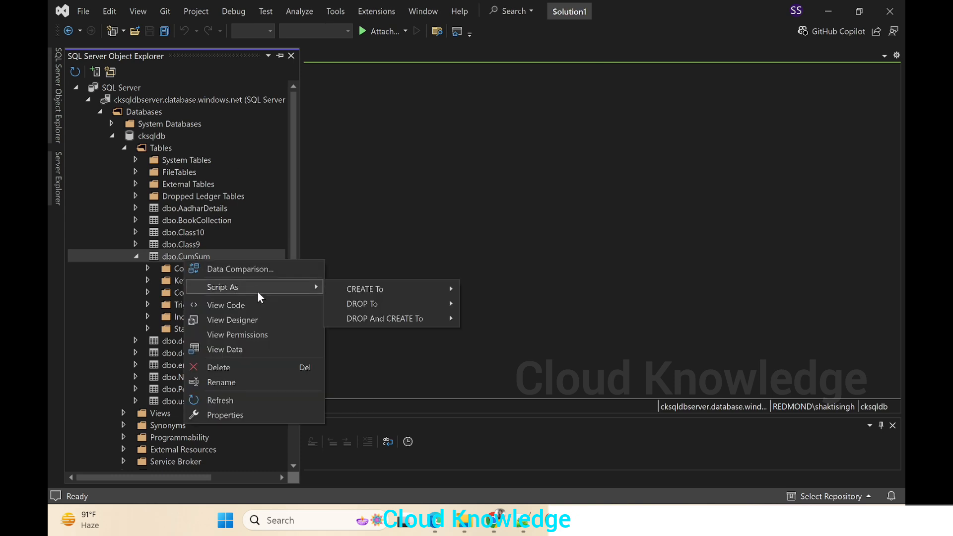
mouse_move(378, 286)
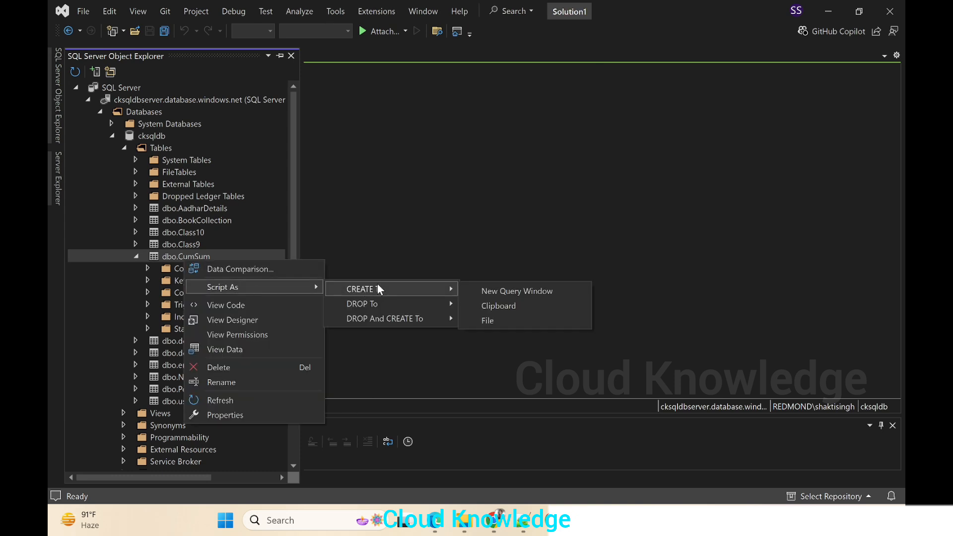
left_click(505, 292)
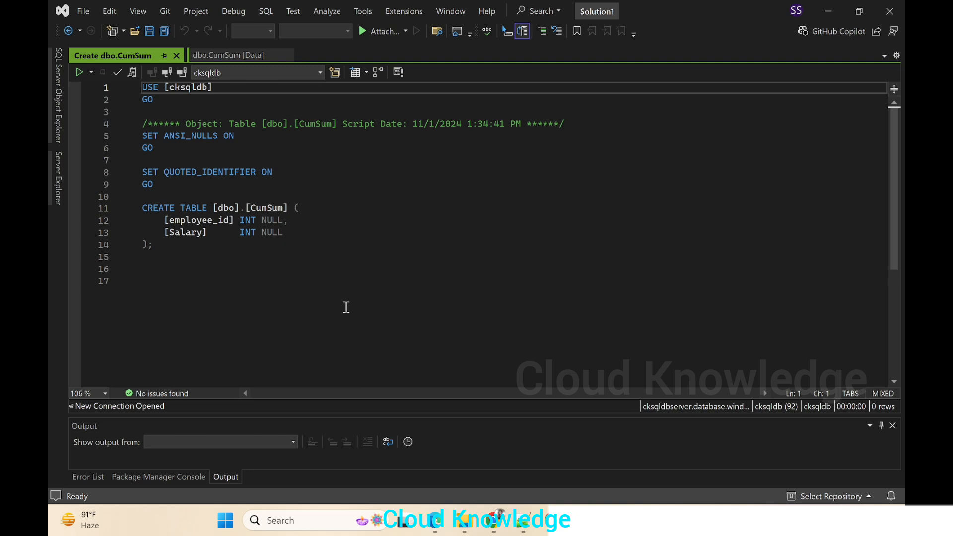
Step: Replace the whole generated CREATE script with the query "select * from dbo.CumSum"
left_click(342, 278)
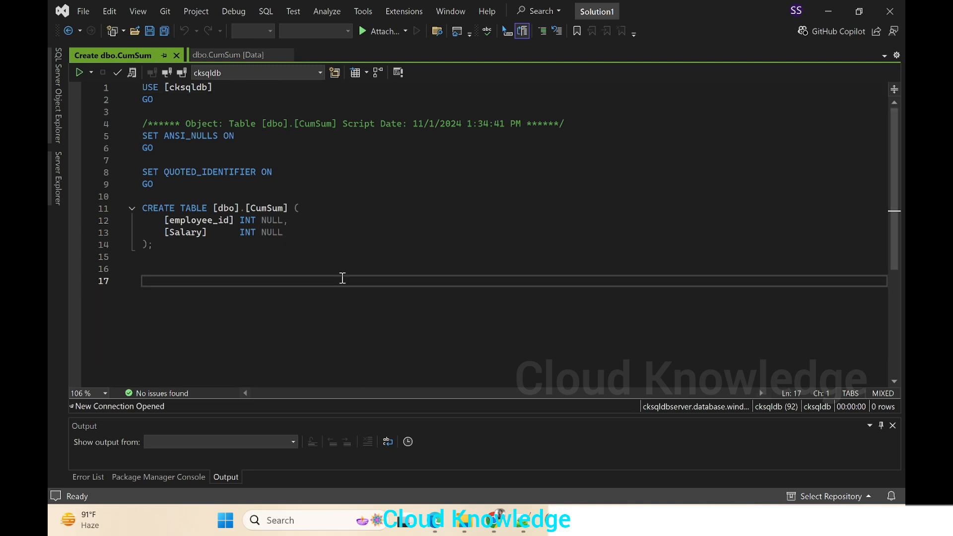
key("ctrl+a")
type("selec")
type("t ")
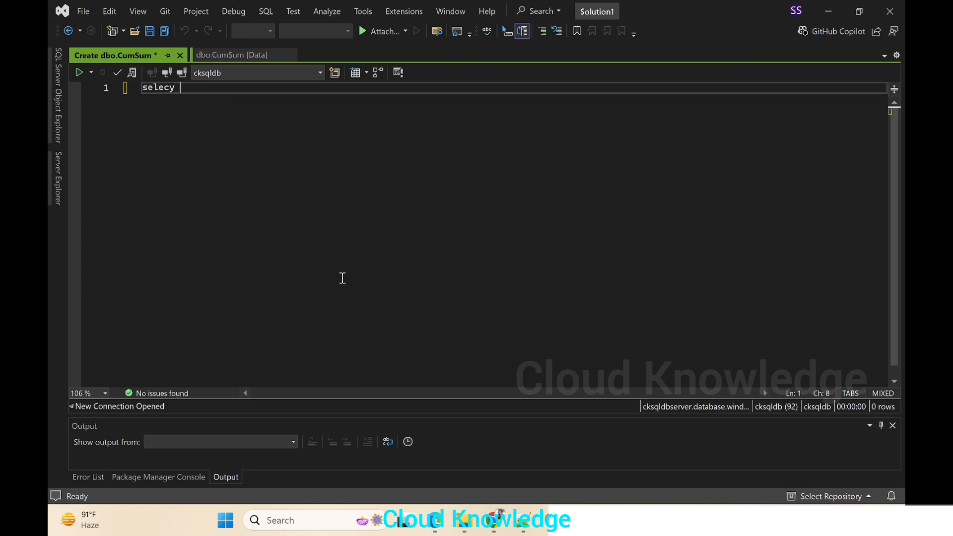
type("* from cum")
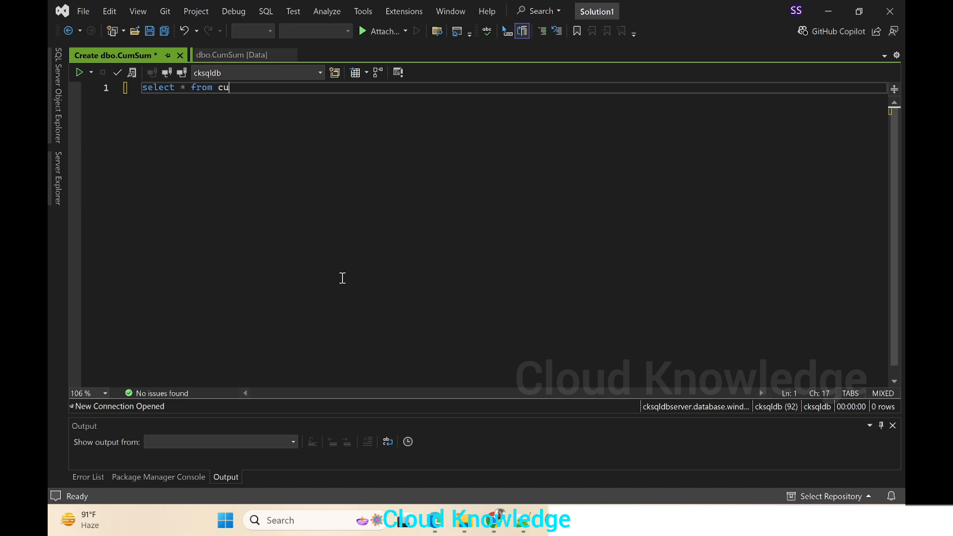
key("BackSpace")
key("BackSpace")
key("BackSpace")
type("dbo.CumSum")
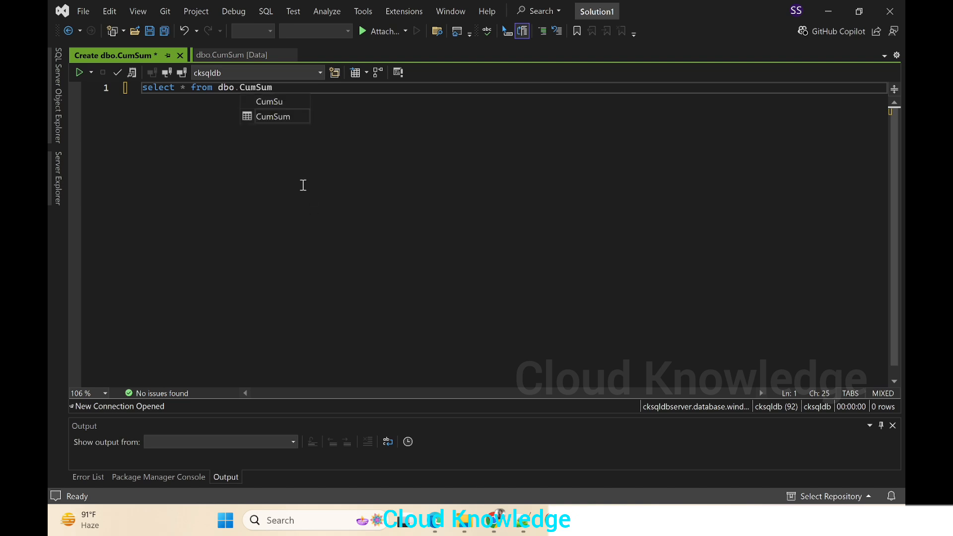
double_click(285, 116)
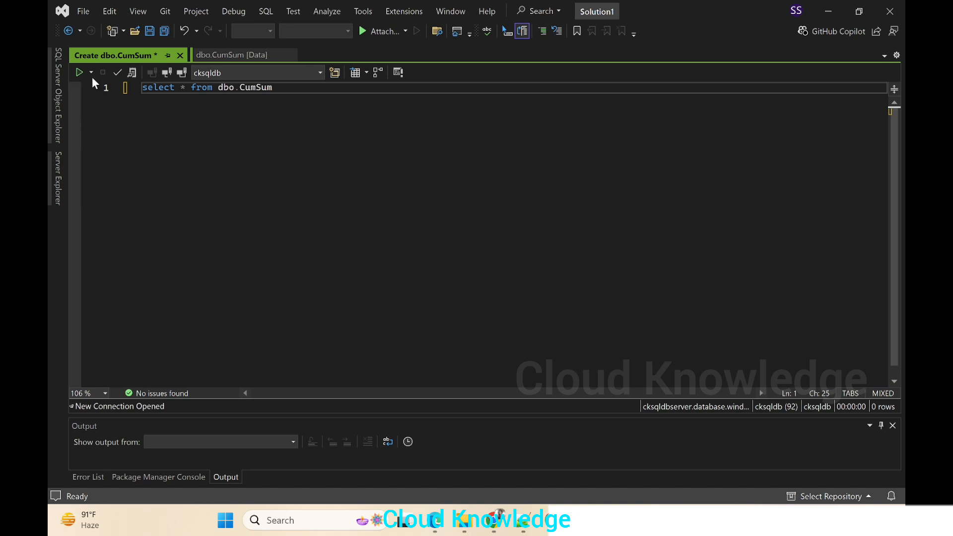
Step: Execute the dbo.CumSum query and bring SQL Server Object Explorer back into view
left_click(78, 73)
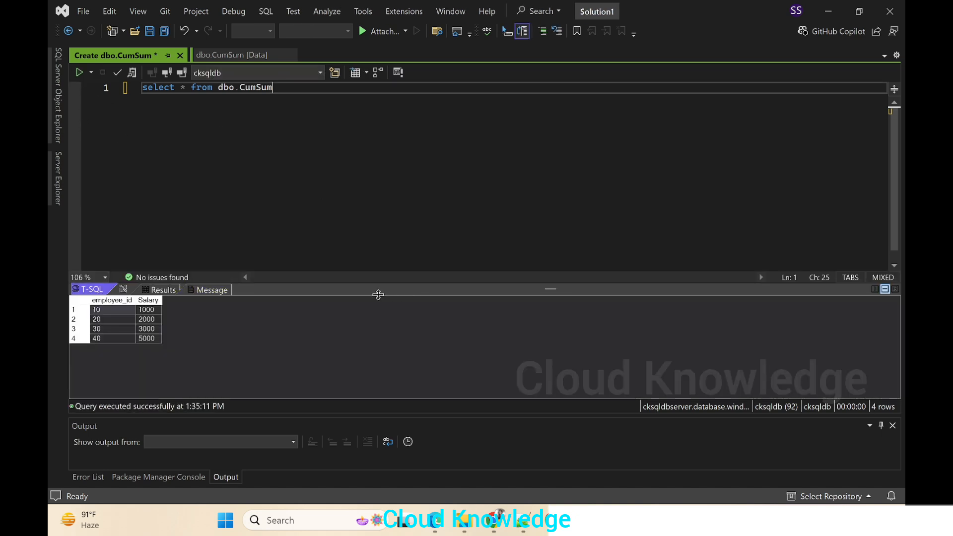
left_click(58, 95)
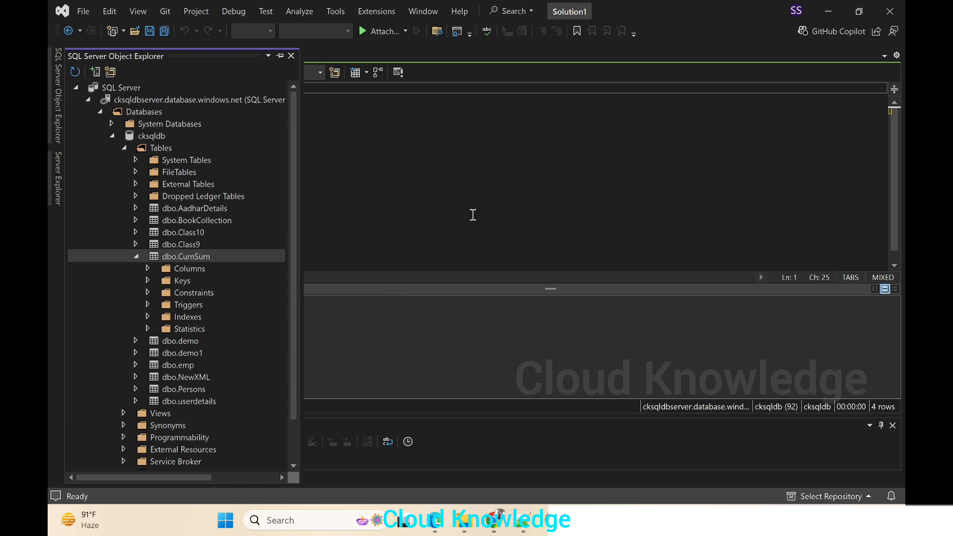